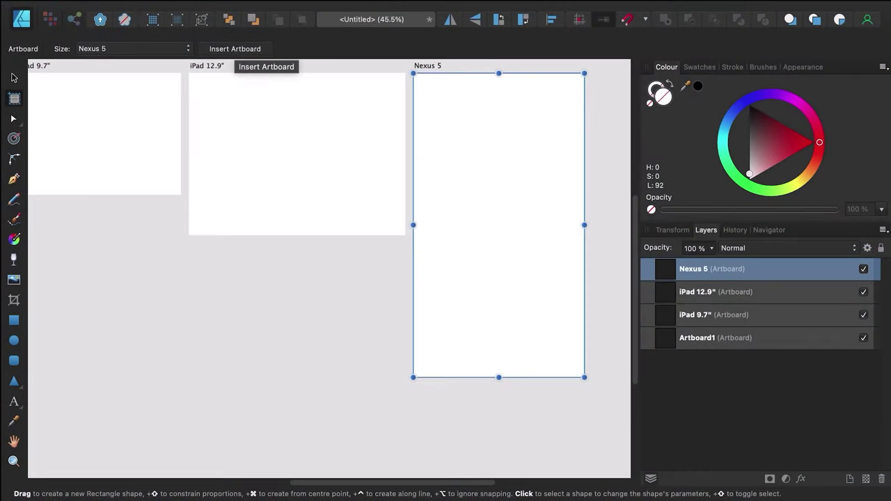
Draw three freehand artboards, Artboard2, Artboard3 and Artboard4, below and beside the iPad artboards
click(15, 99)
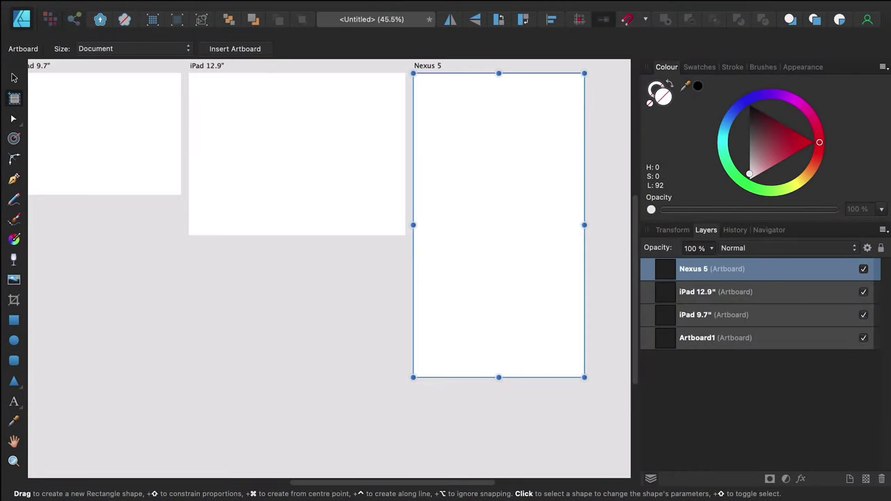
drag(54, 219, 129, 367)
drag(160, 267, 279, 378)
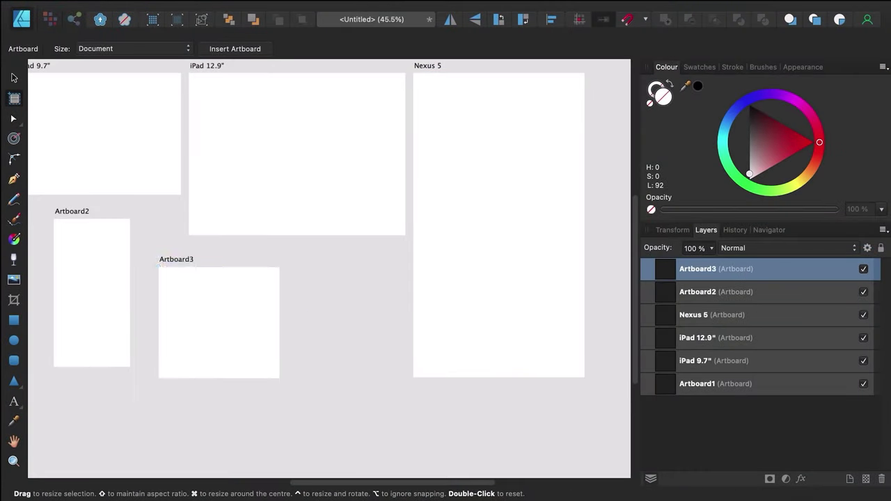
drag(299, 255, 377, 392)
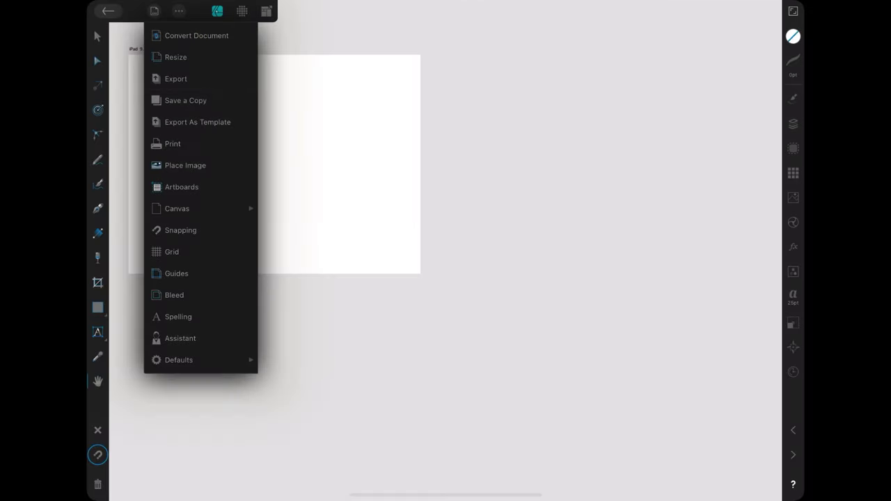
Insert an iPad 11" portrait artboard and an Apple Watch 44mm artboard from the size presets
click(181, 187)
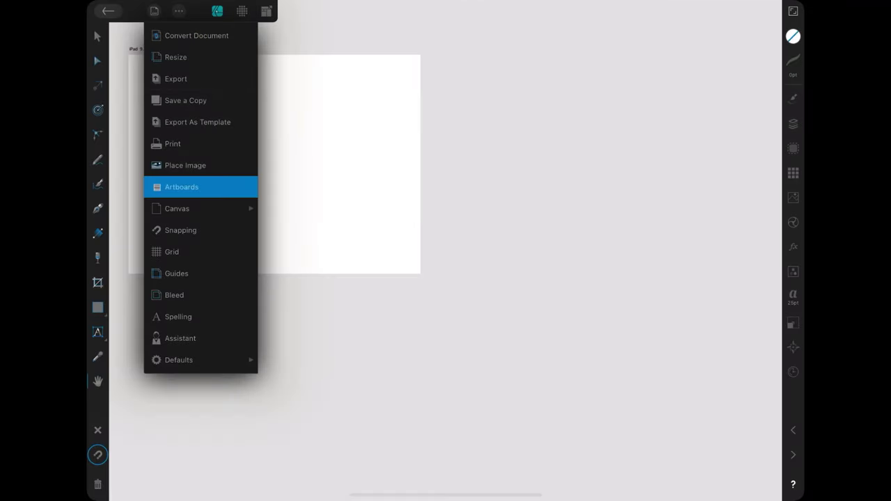
click(416, 459)
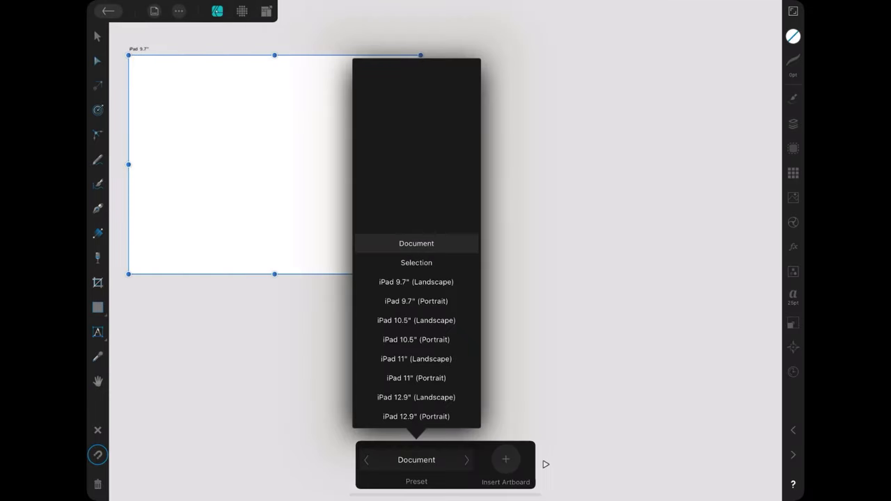
click(416, 378)
click(506, 460)
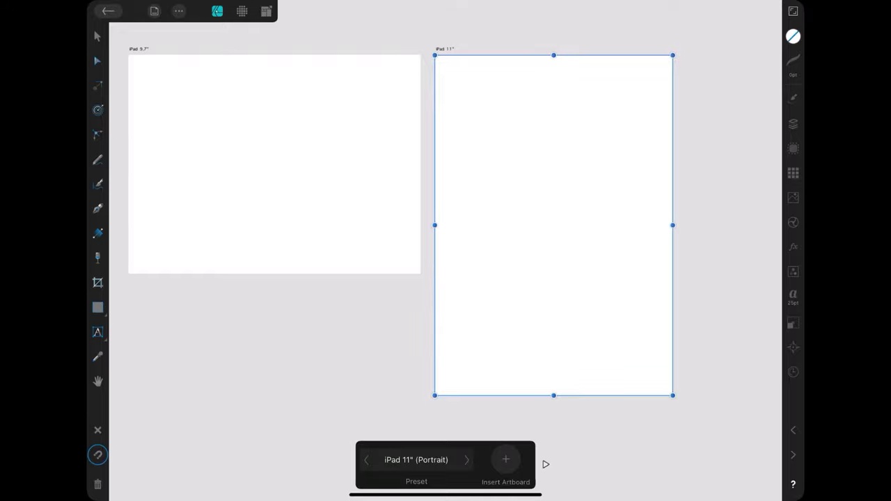
click(416, 460)
click(417, 417)
click(505, 459)
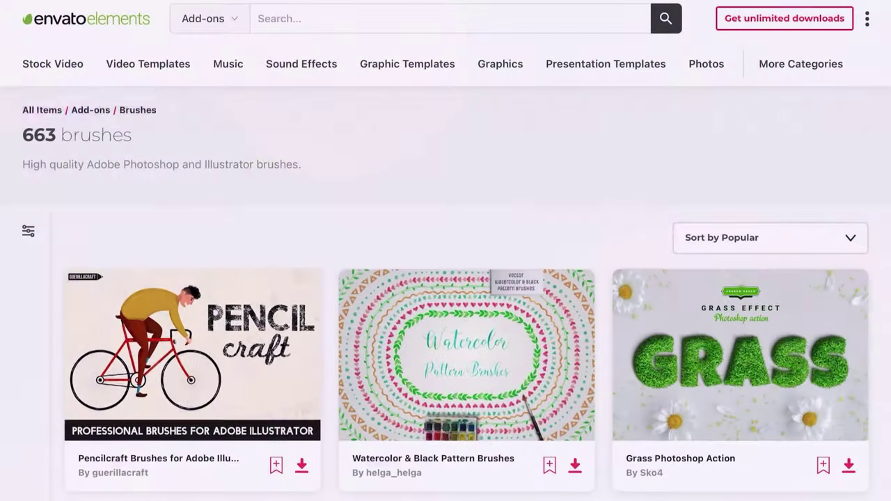
Scroll far down through the 663-brush Envato Elements listing of brush packs
scroll(446, 278, down, 5)
scroll(445, 293, down, 15)
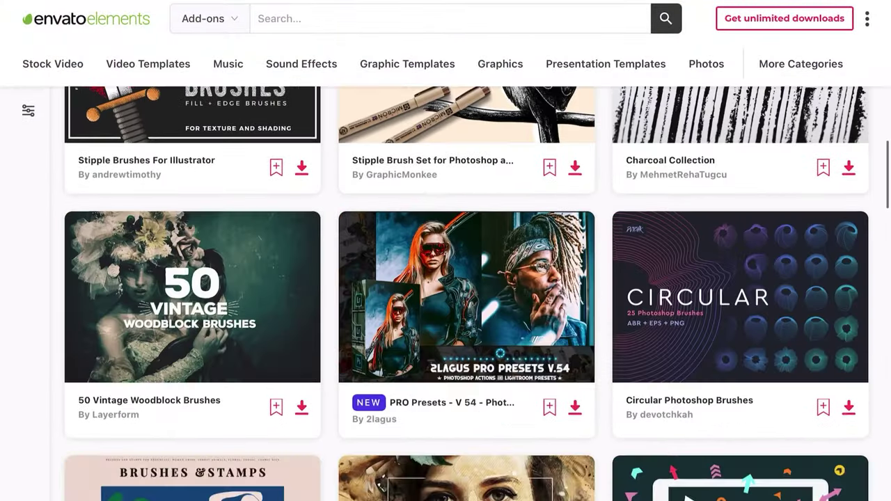
scroll(445, 292, down, 17)
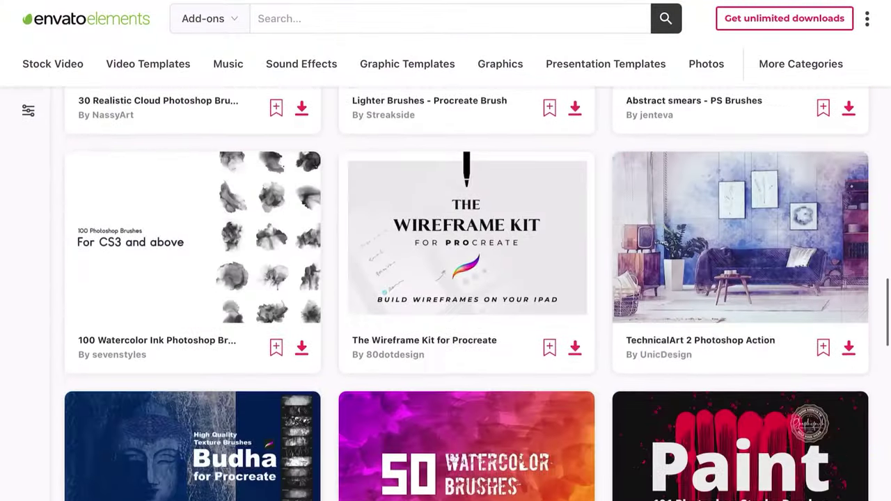
scroll(446, 293, down, 20)
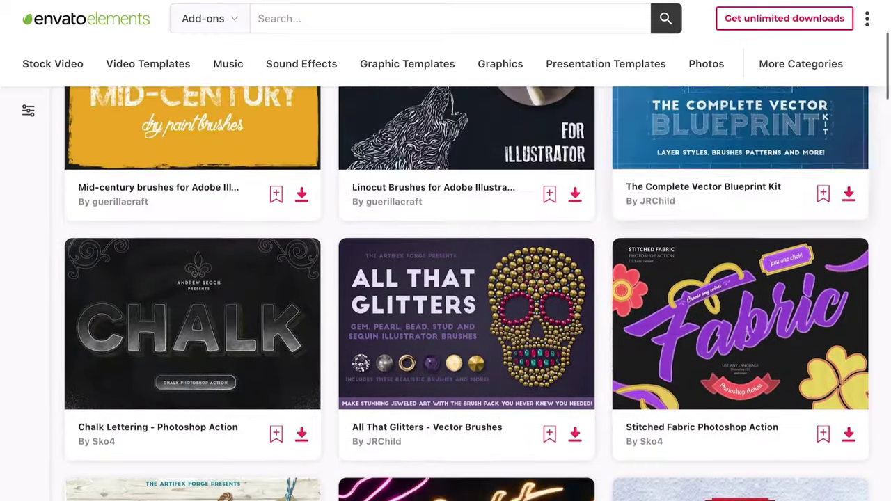
scroll(445, 292, down, 11)
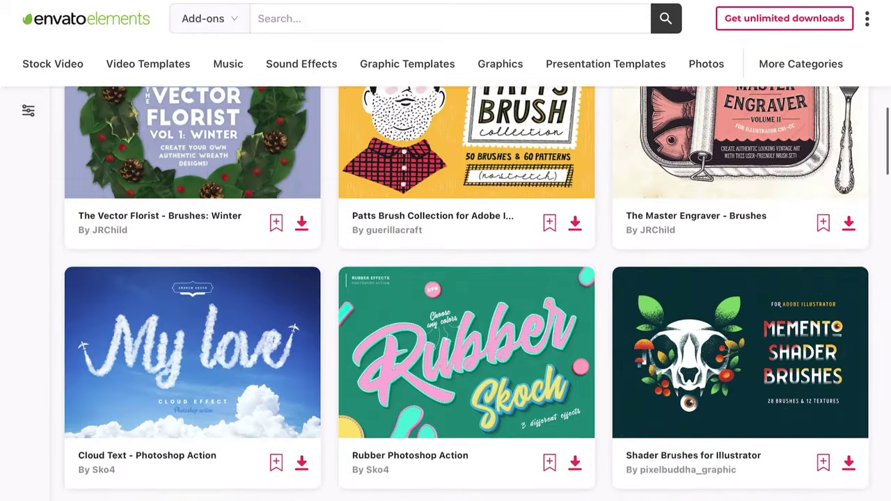
scroll(446, 293, down, 14)
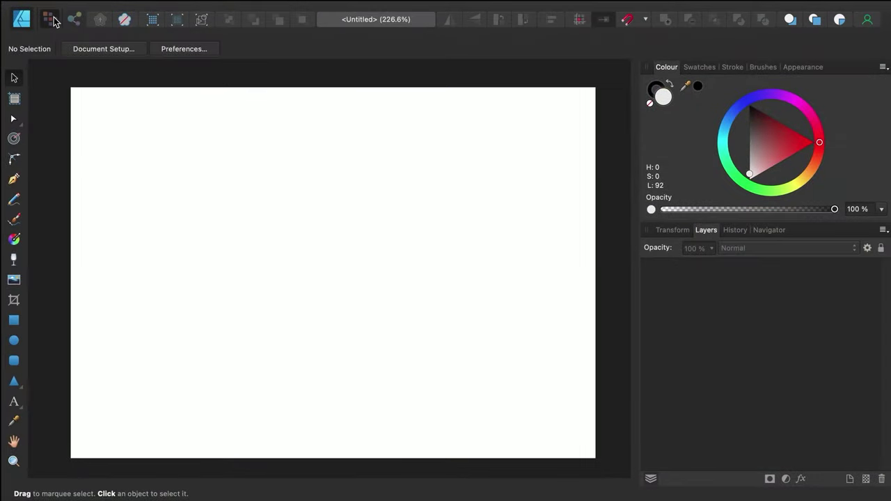
In the Pixel Persona, import the 50 Vintage Woodblock Brushes set from its file
click(50, 19)
click(882, 67)
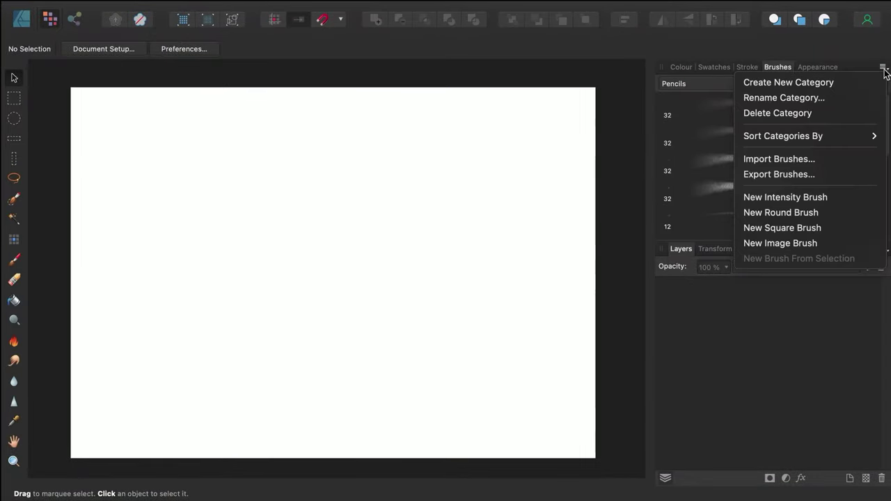
click(795, 160)
double_click(417, 170)
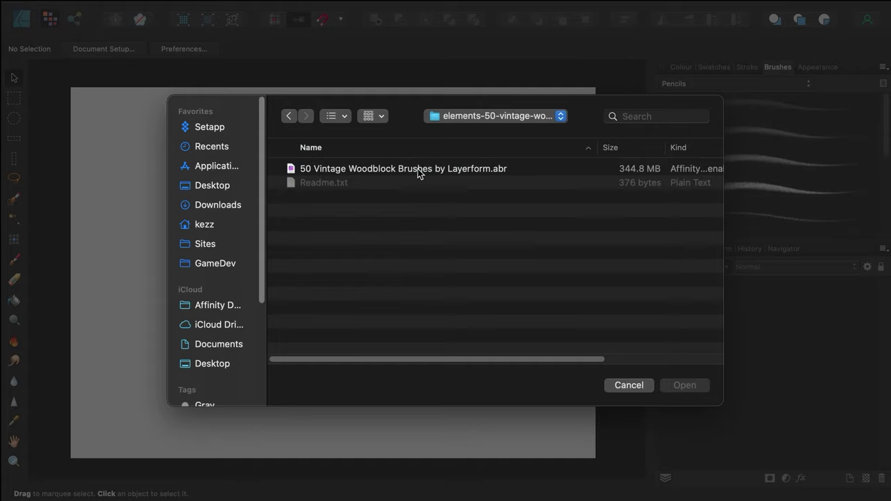
click(376, 169)
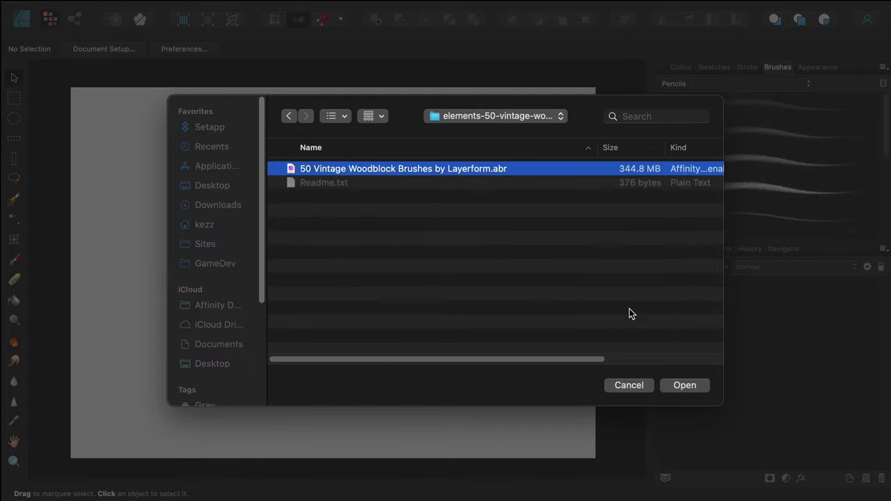
click(685, 390)
click(476, 229)
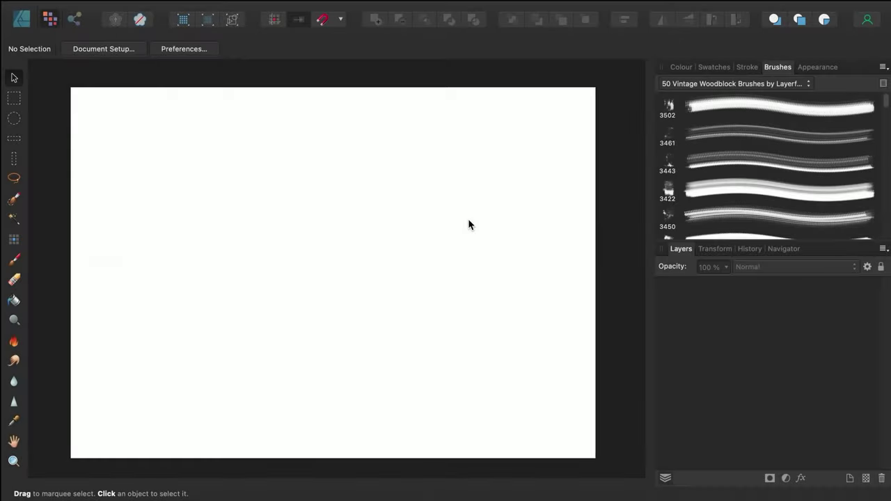
Paint a stroke across the canvas with woodblock brush 3502
click(727, 109)
click(14, 258)
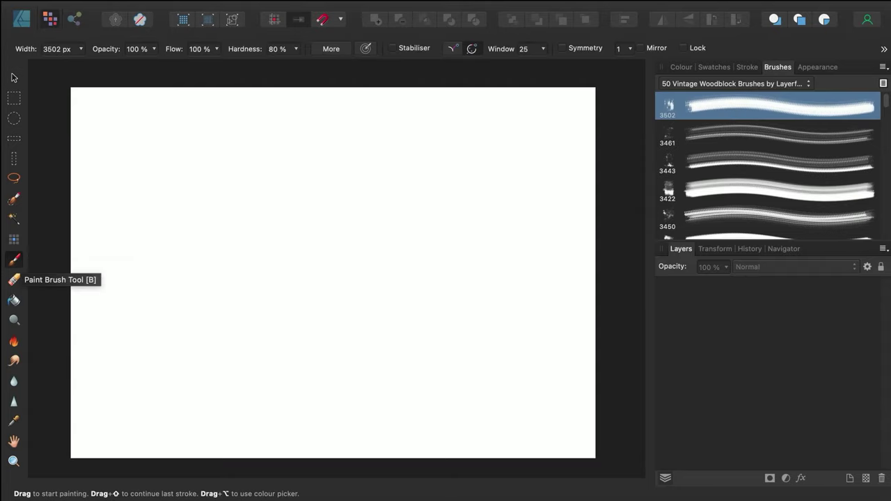
drag(139, 265, 209, 230)
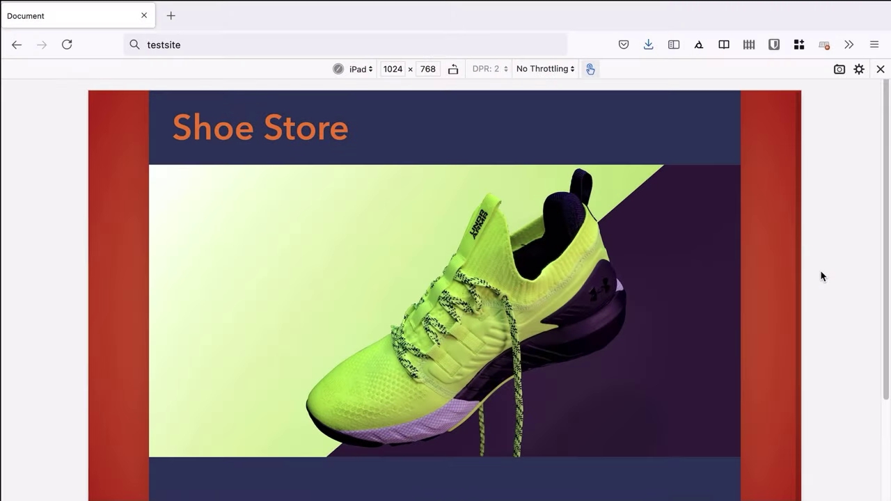
key(ctrl+Left)
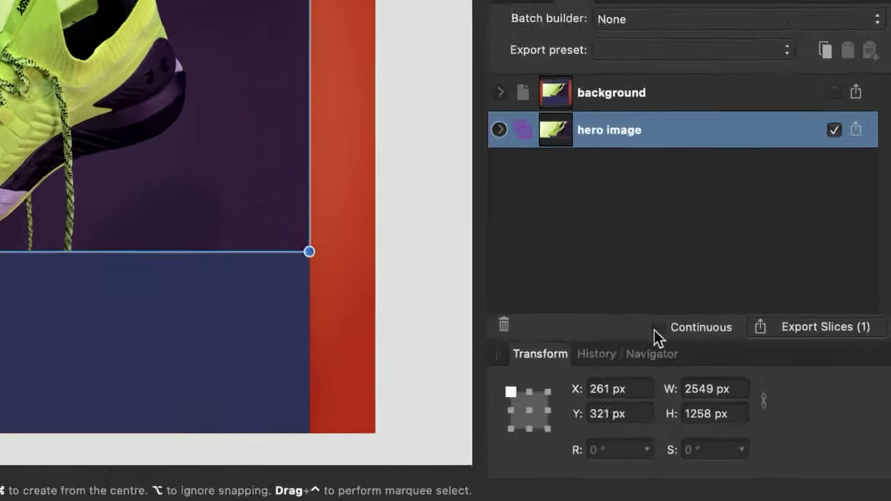
Turn on continuous slice export, then enable the HSL Shift layer to make the shoe orange
click(745, 393)
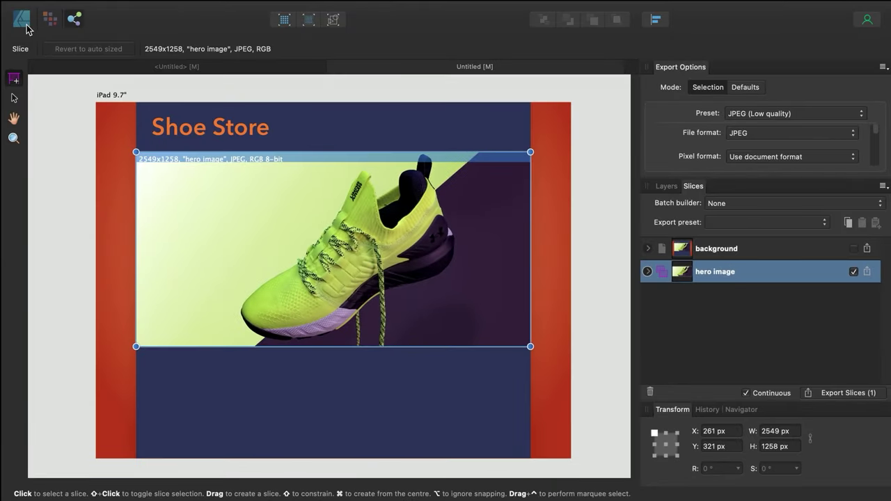
click(26, 27)
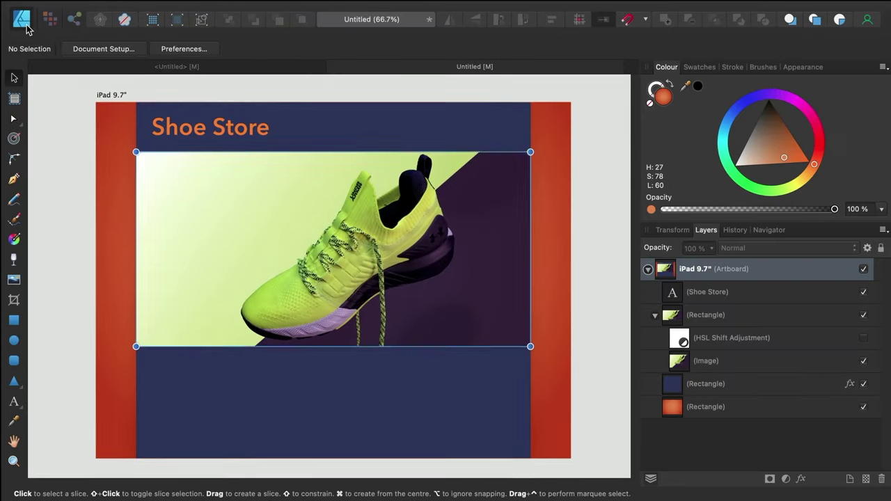
click(864, 339)
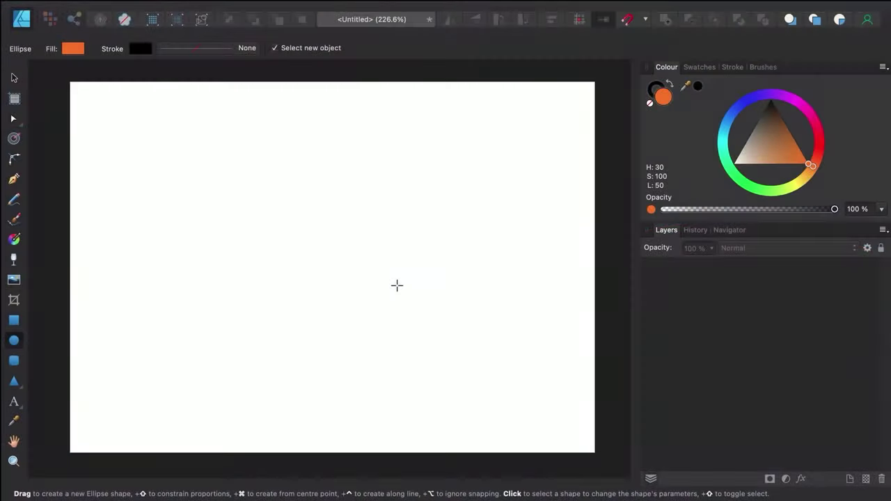
Draw an orange ellipse and brush yellow, red and orange paint strokes over it
mouse_move(177, 119)
mouse_down()
mouse_move(270, 127)
mouse_move(484, 387)
mouse_move(503, 426)
mouse_up()
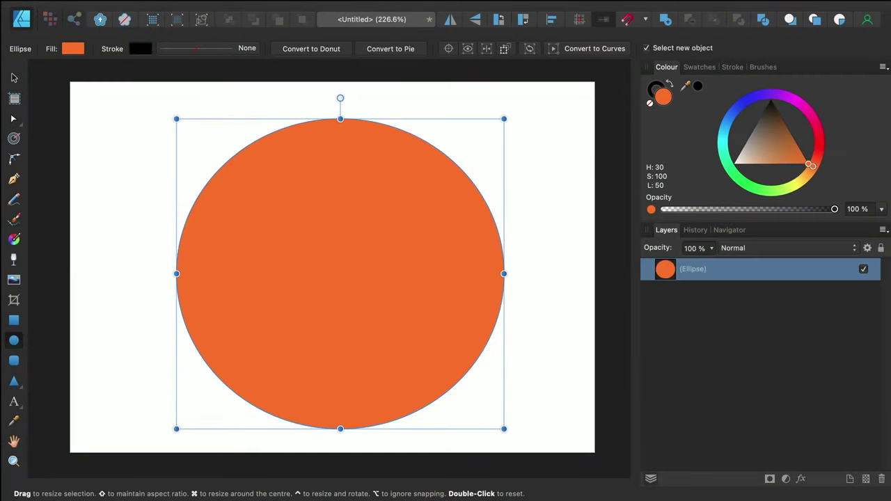
key(super+2)
mouse_move(849, 174)
mouse_down()
mouse_move(845, 185)
mouse_move(835, 180)
mouse_up()
mouse_move(301, 143)
mouse_down()
mouse_move(266, 138)
mouse_move(330, 130)
mouse_move(244, 301)
mouse_move(349, 145)
mouse_move(333, 123)
mouse_move(307, 190)
mouse_move(288, 202)
mouse_up()
mouse_move(835, 180)
mouse_down()
mouse_move(852, 175)
mouse_move(848, 151)
mouse_up()
mouse_move(480, 229)
mouse_down()
mouse_move(358, 418)
mouse_move(406, 285)
mouse_move(444, 291)
mouse_up()
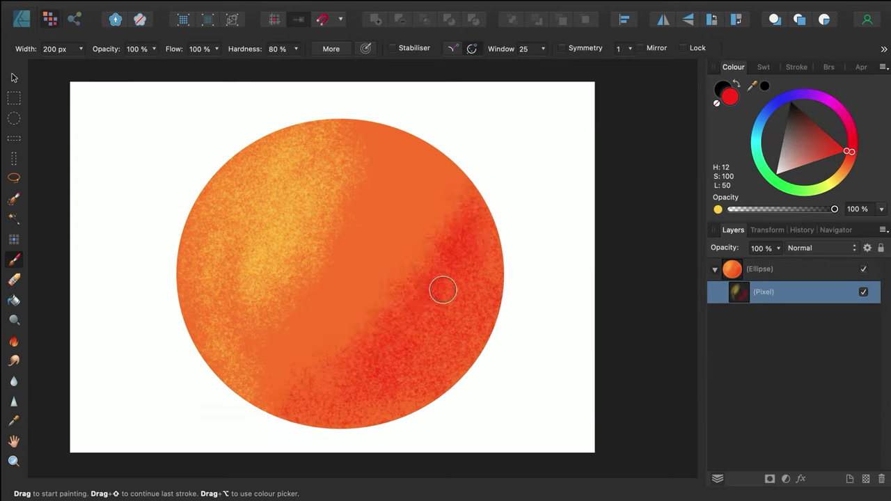
mouse_move(386, 404)
mouse_down()
mouse_move(487, 208)
mouse_move(351, 314)
mouse_move(411, 243)
mouse_up()
drag(850, 151, 841, 172)
mouse_move(286, 339)
mouse_down()
mouse_move(400, 240)
mouse_move(200, 199)
mouse_up()
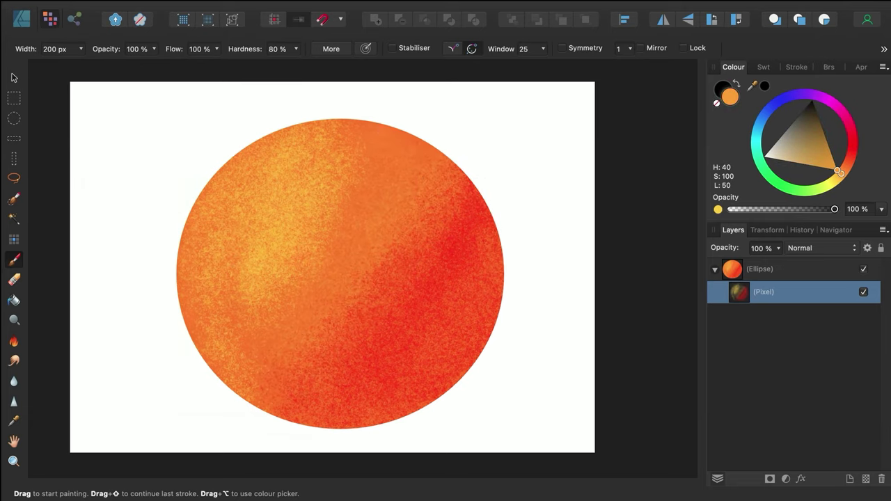
drag(841, 172, 855, 139)
mouse_move(338, 360)
mouse_down()
mouse_move(454, 275)
mouse_move(455, 215)
mouse_move(317, 259)
mouse_up()
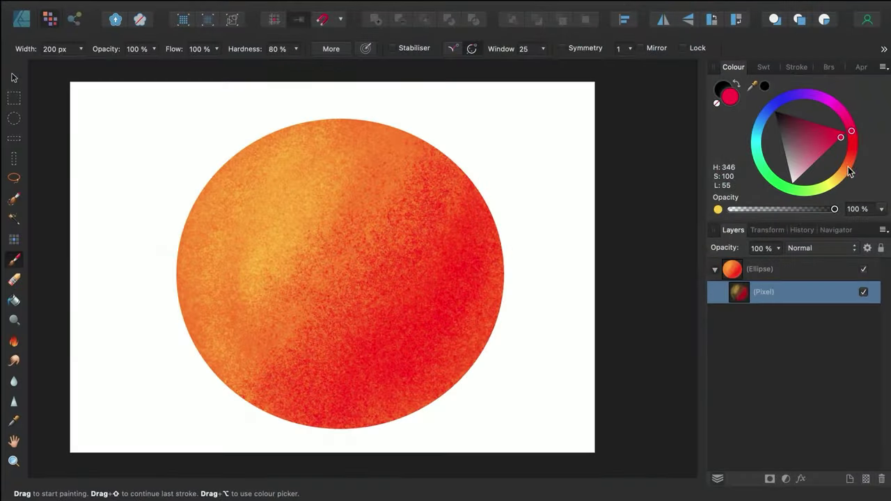
Paint yellow-orange highlights onto the circle, brightest toward its upper left
drag(849, 167, 830, 188)
mouse_move(248, 218)
mouse_down()
mouse_move(269, 401)
mouse_move(261, 348)
mouse_up()
click(836, 175)
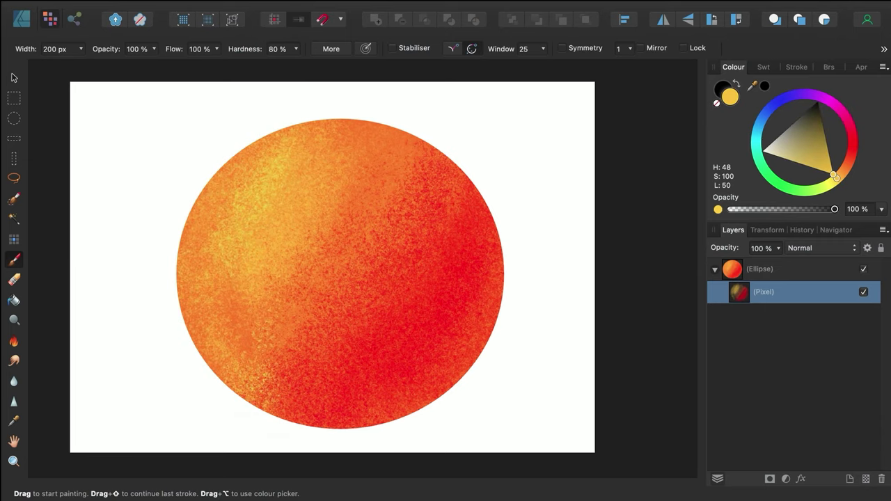
mouse_move(348, 320)
mouse_down()
mouse_move(385, 308)
mouse_move(342, 259)
mouse_up()
drag(351, 341, 443, 240)
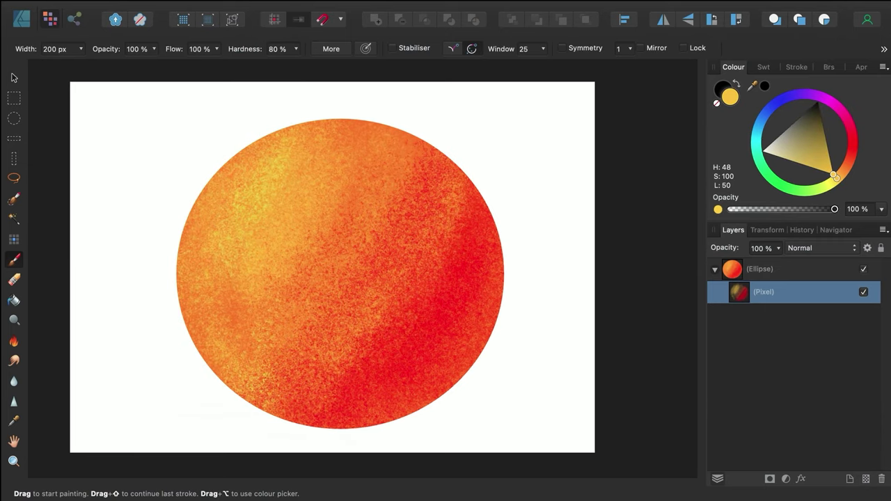
mouse_move(248, 214)
mouse_down()
mouse_move(280, 207)
mouse_move(285, 233)
mouse_up()
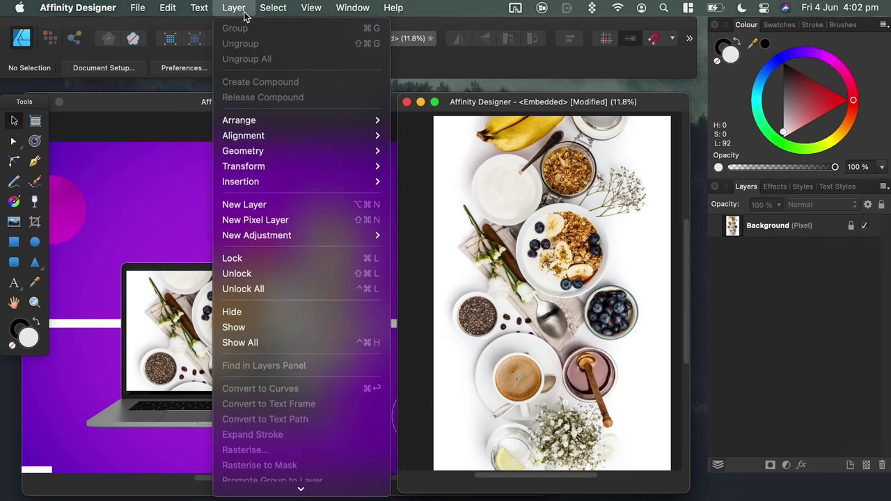
Add a magenta Lens Filter to the embedded photo and enlarge the cookies photo to fill it
mouse_move(288, 240)
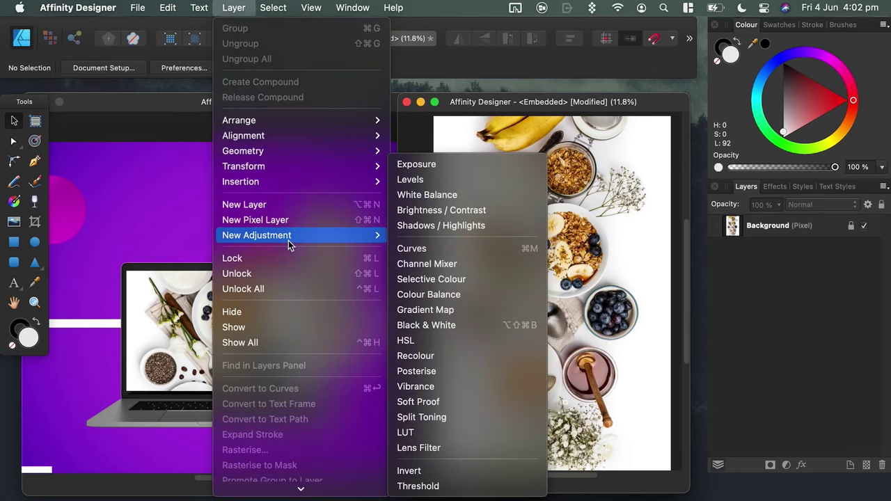
click(436, 448)
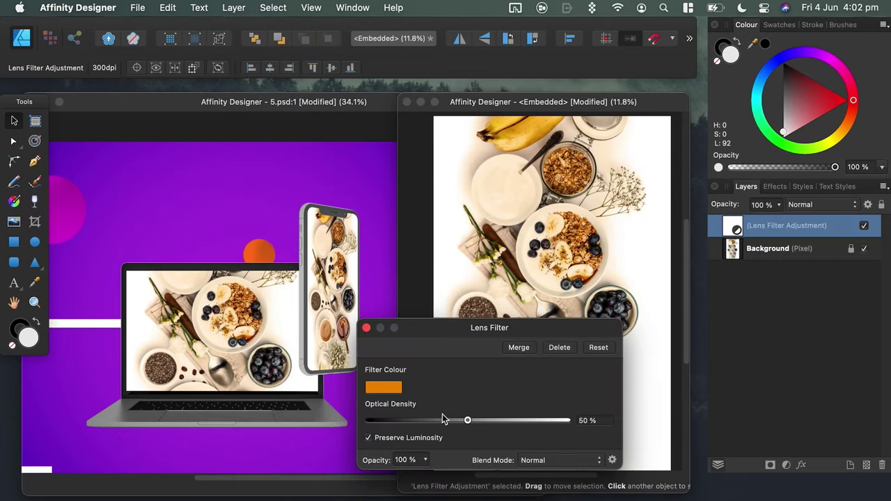
click(394, 388)
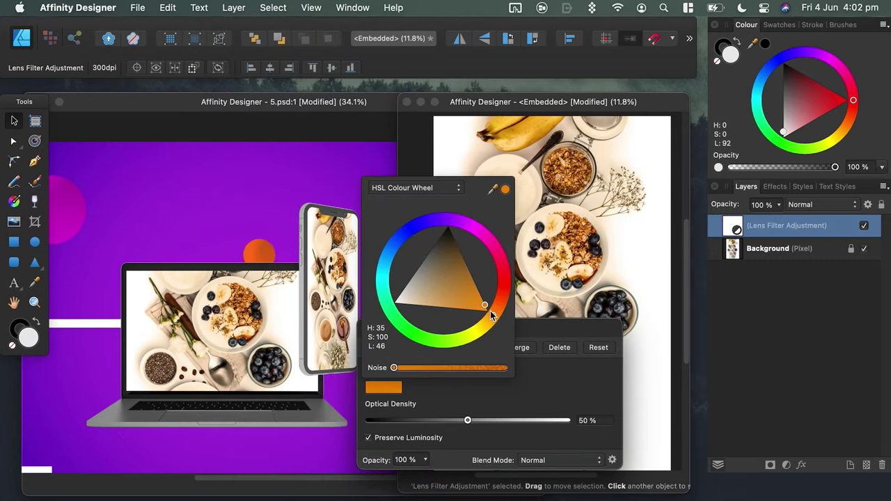
drag(497, 315, 474, 257)
click(543, 412)
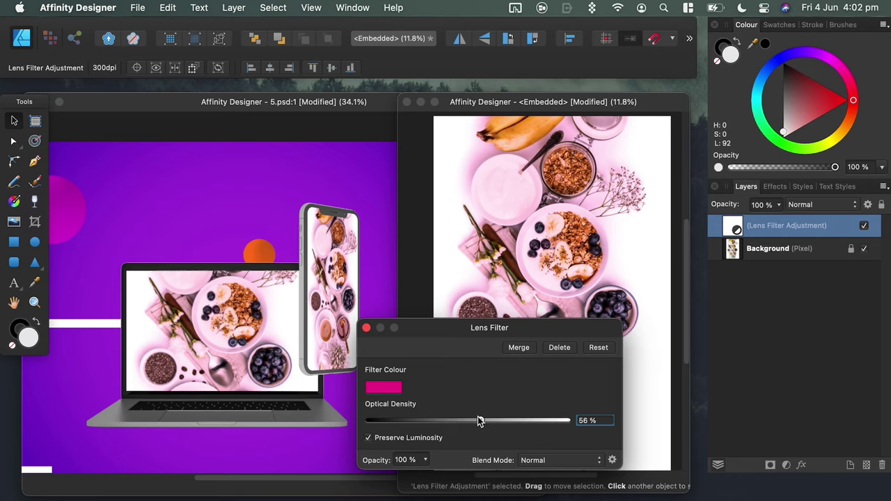
click(366, 328)
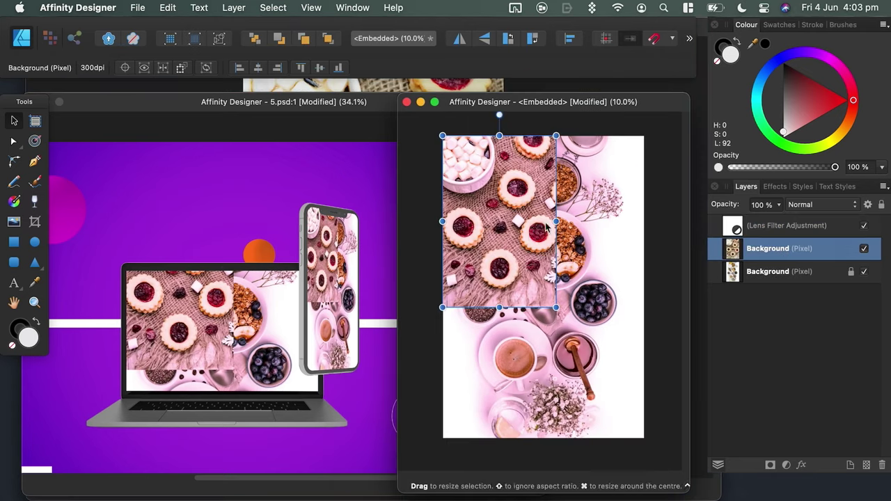
drag(557, 308, 646, 438)
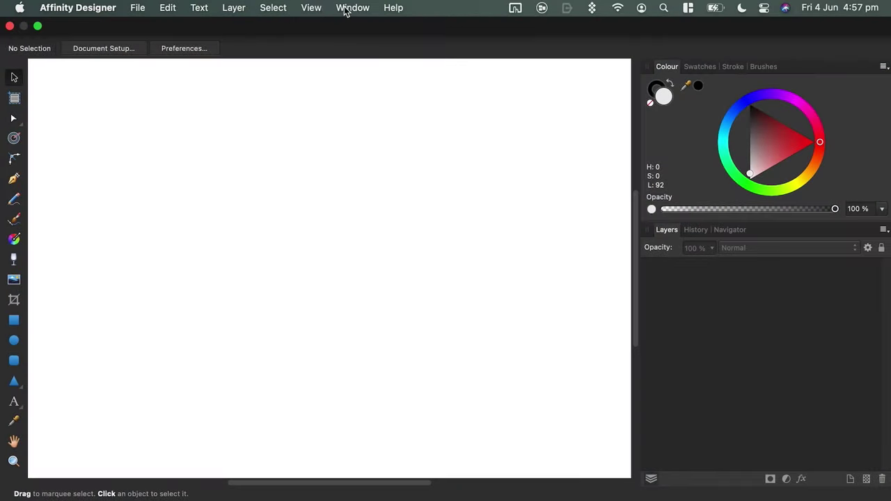
Show the document grid in the Grid and Axis Manager and switch to advanced settings
click(313, 8)
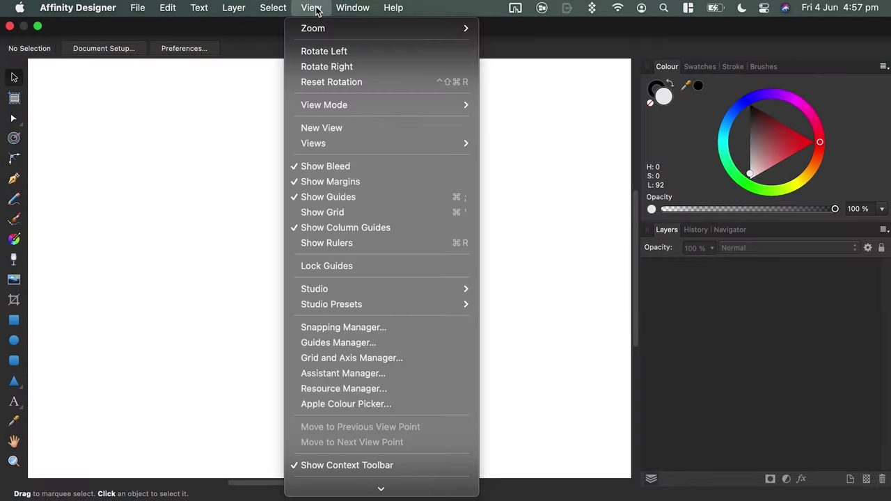
click(346, 358)
click(486, 75)
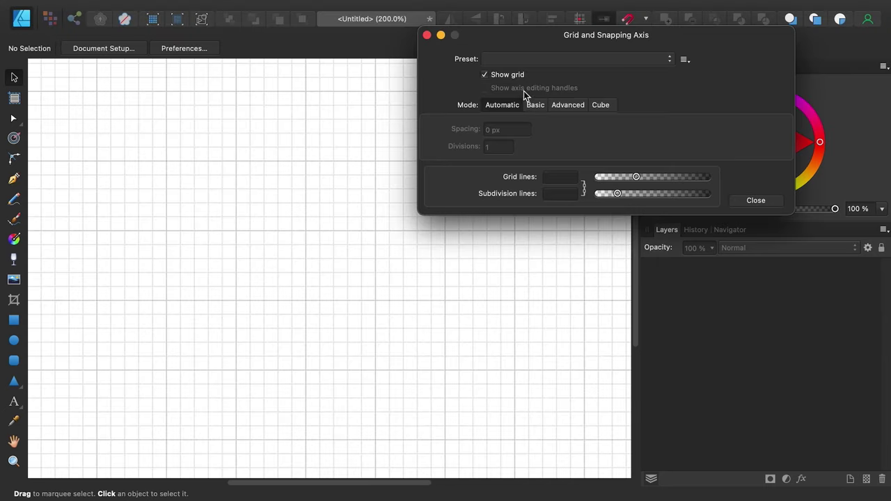
click(535, 103)
click(557, 103)
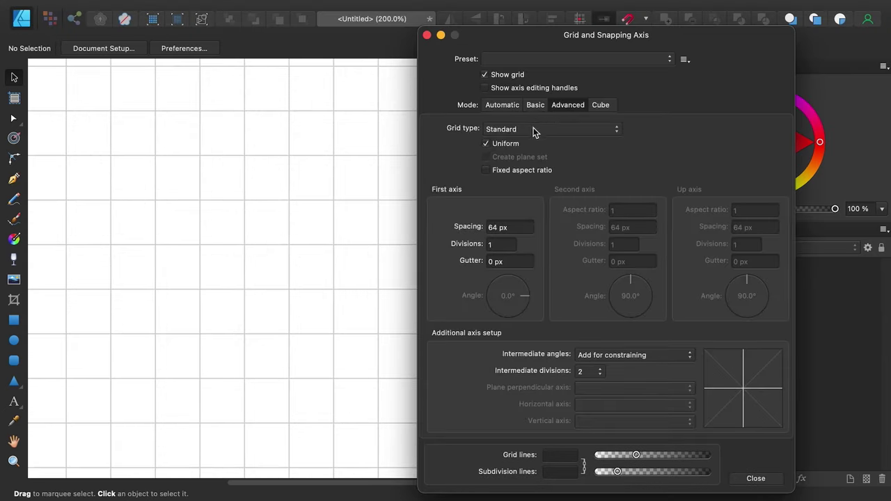
Try the Isometric, Oblique and Triangular grid types
click(533, 131)
click(522, 149)
click(541, 129)
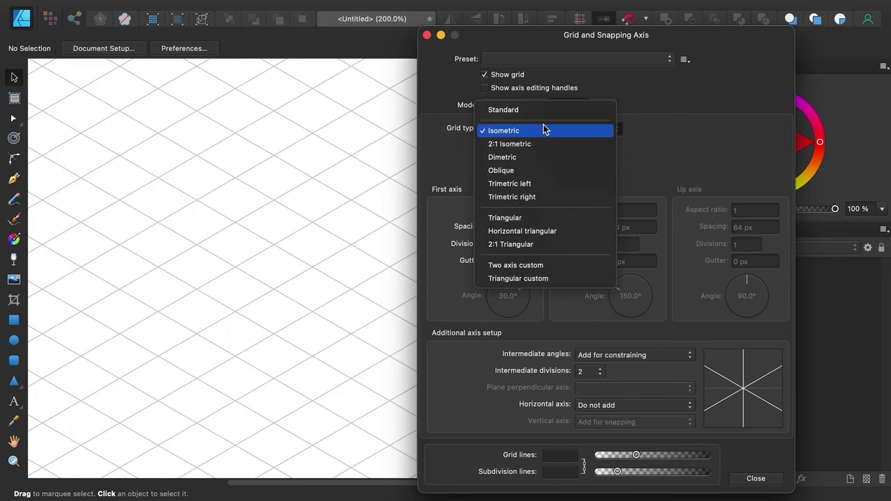
click(511, 156)
click(532, 133)
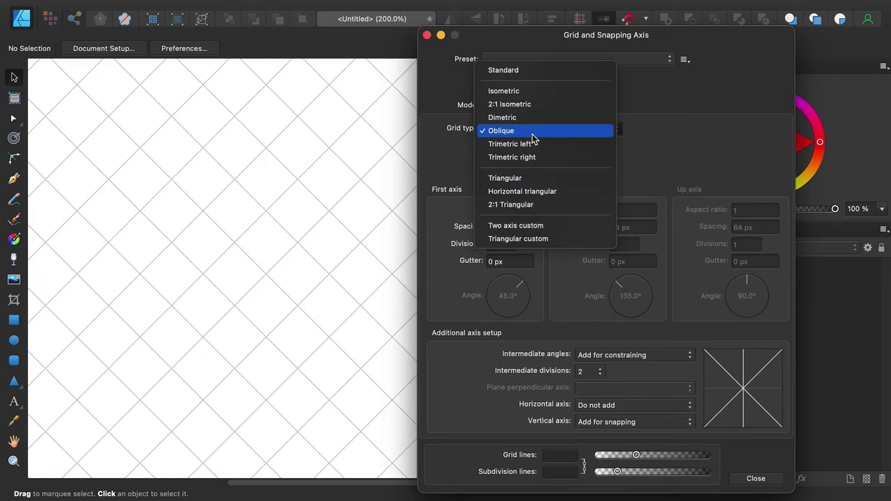
click(519, 178)
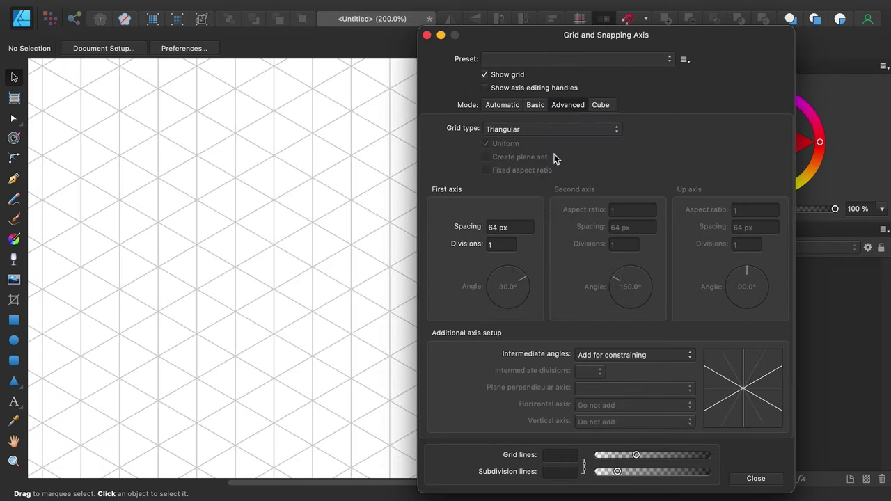
Switch the grid to Cube mode and rotate the cube to an 85.3° orientation
click(601, 105)
drag(721, 210, 715, 195)
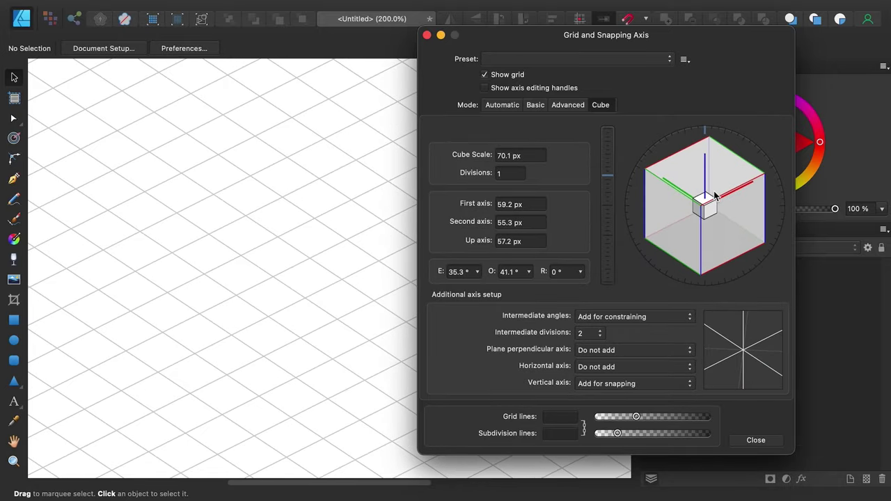
drag(681, 144, 792, 219)
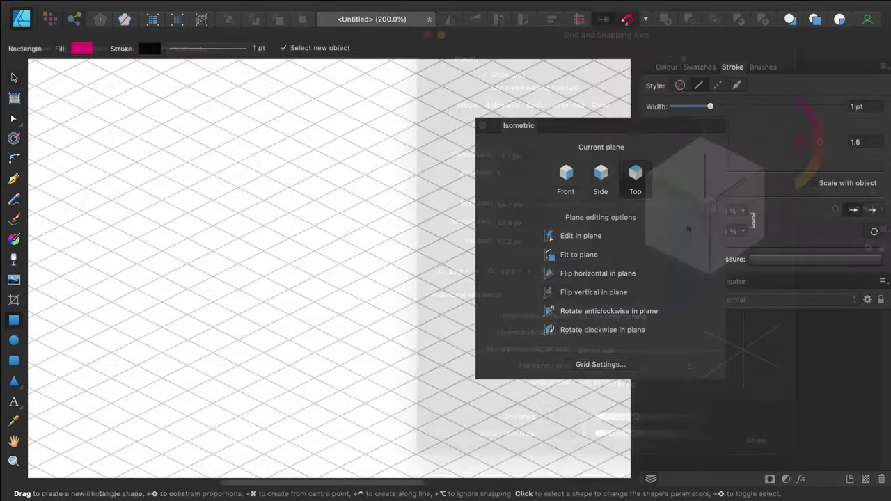
Draw a pink rectangle, fit it to the isometric top plane and widen the rhombus
drag(216, 239, 354, 351)
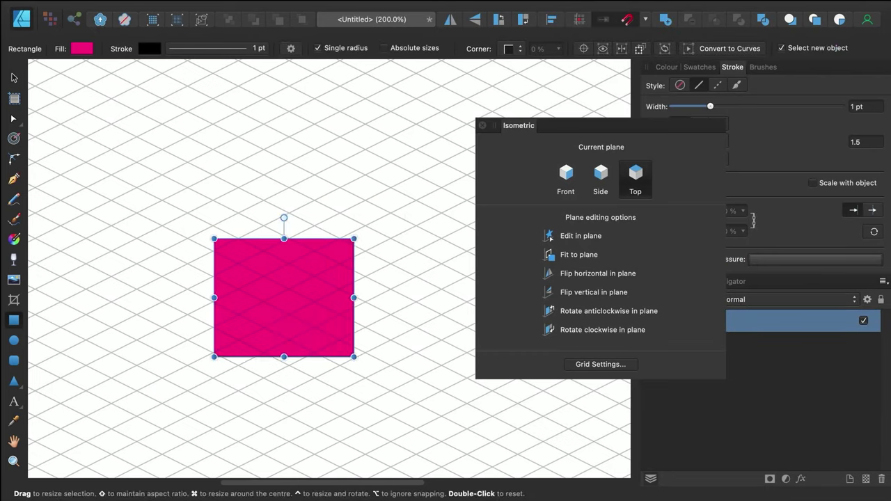
click(567, 255)
drag(384, 302, 416, 303)
Draw the side-plane and front-plane faces and resize them to close the cube
key(2)
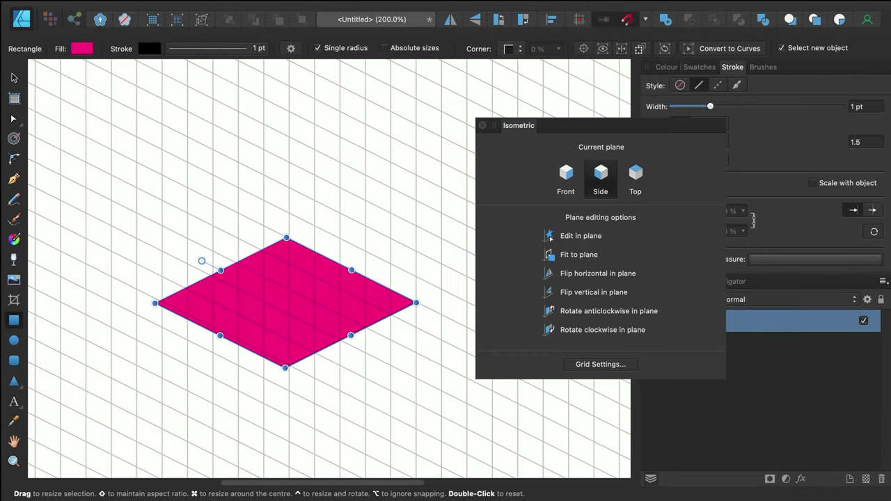
drag(291, 140, 416, 302)
key(1)
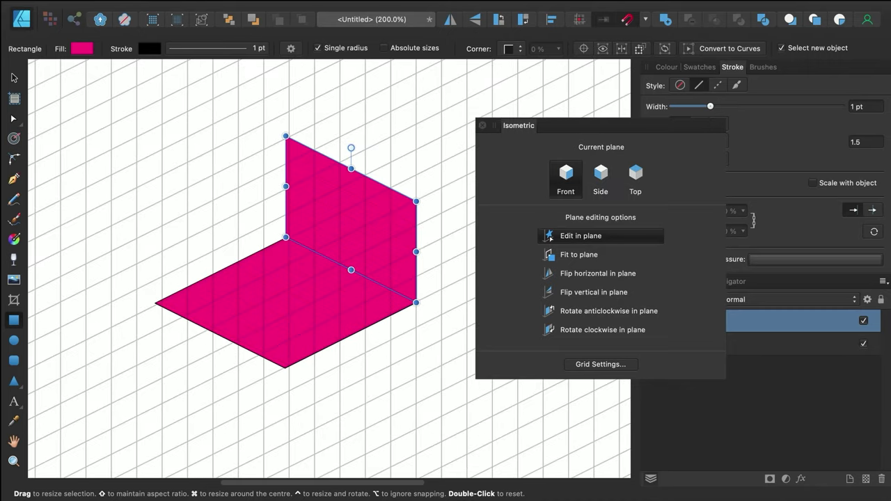
drag(155, 303, 286, 193)
drag(154, 252, 155, 239)
drag(220, 195, 220, 169)
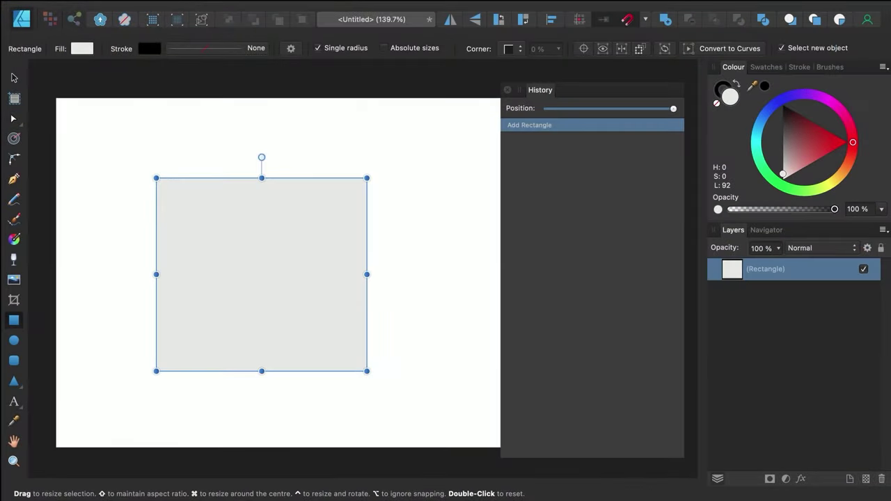
Convert the rectangle to curves, bend its right edge inward and pull a point out on the left
key(super+Return)
drag(367, 274, 319, 275)
click(155, 274)
drag(156, 274, 72, 272)
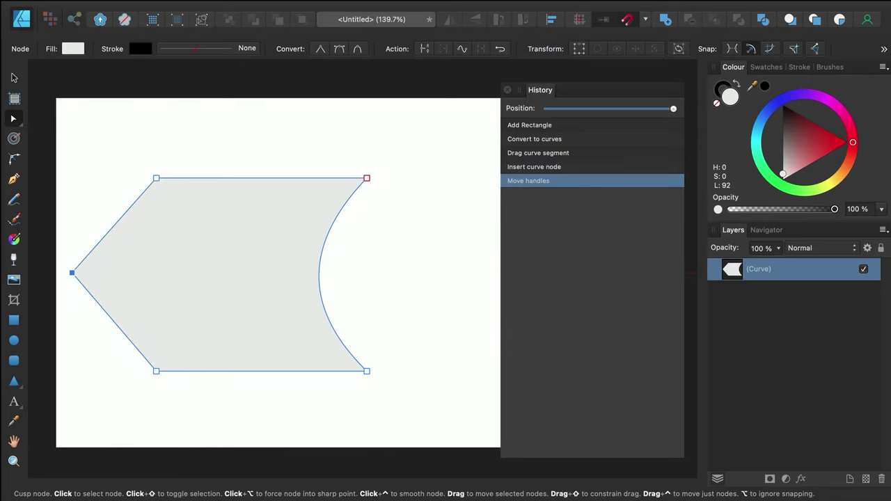
Give the shape a vertical linear gradient running from green at top to cyan at bottom
key(g)
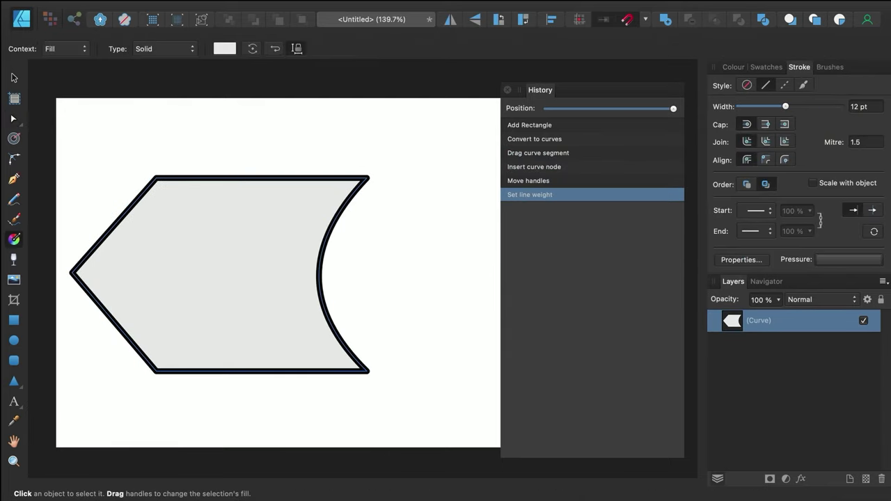
drag(245, 179, 244, 371)
click(733, 67)
mouse_move(829, 101)
mouse_down()
mouse_move(821, 103)
mouse_move(848, 129)
mouse_move(847, 175)
mouse_move(814, 191)
mouse_up()
click(672, 222)
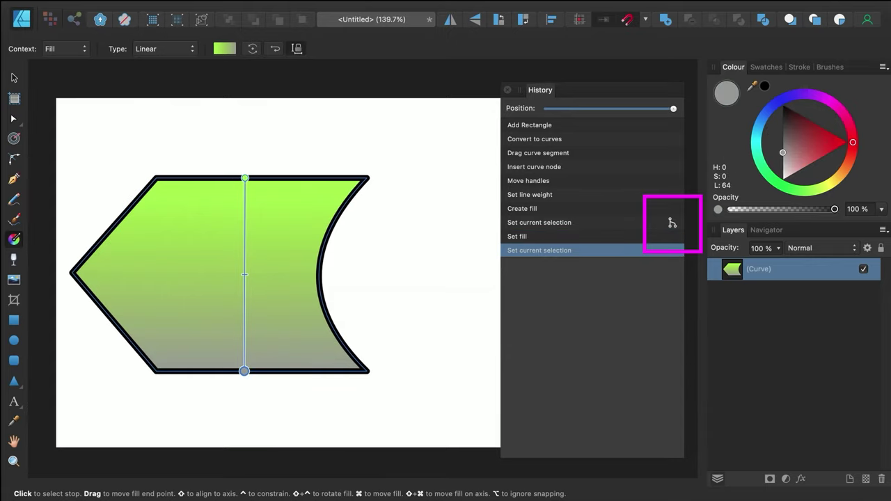
drag(853, 142, 761, 149)
click(761, 148)
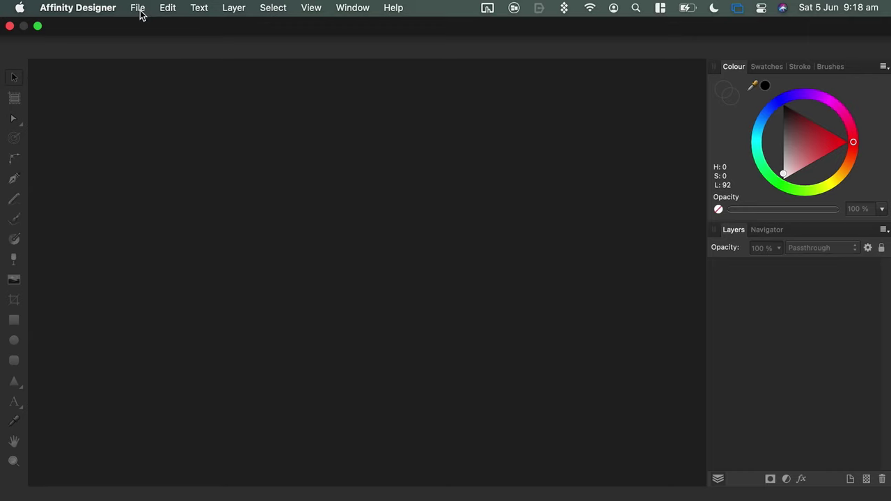
Open Panda Samurai.psd and expand its group to list the layers
click(138, 9)
click(150, 64)
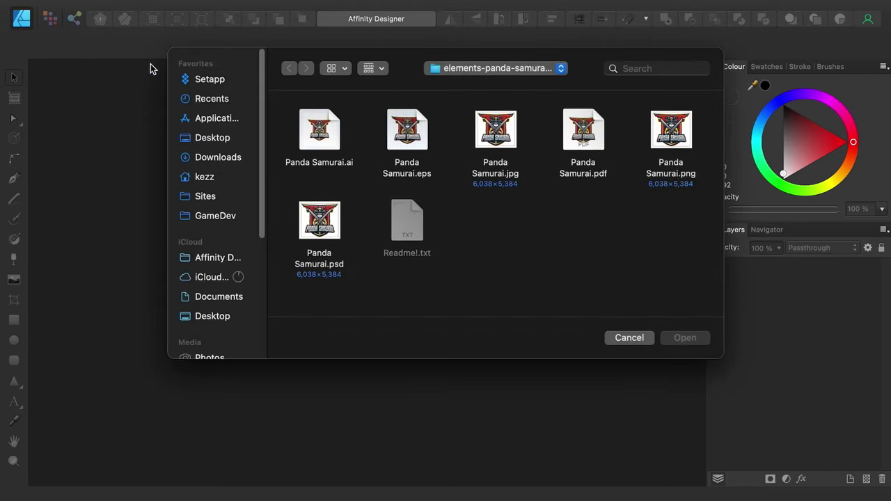
click(303, 235)
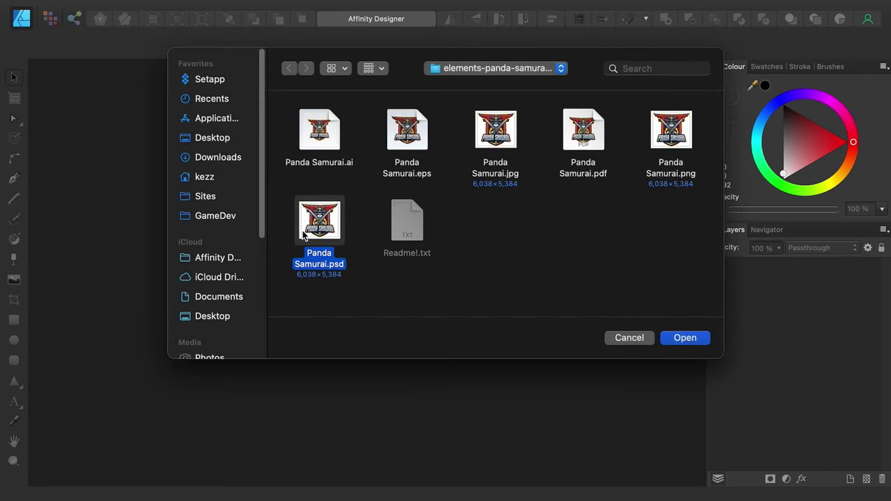
double_click(303, 236)
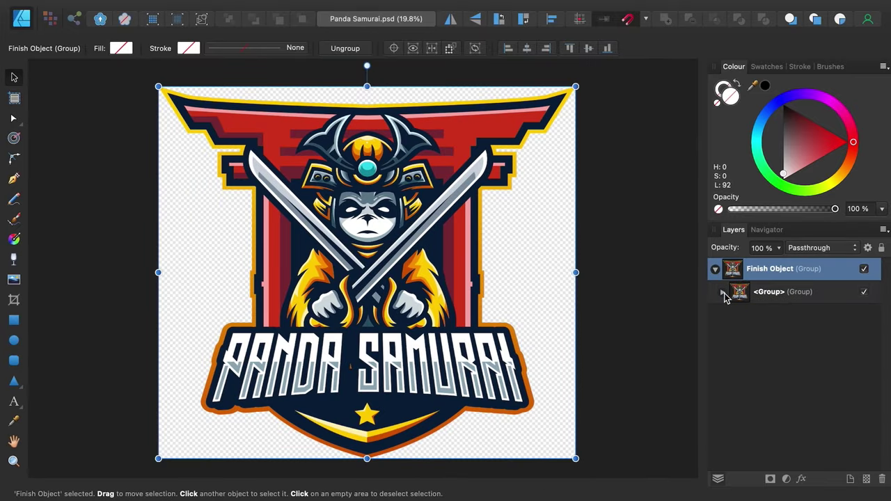
click(723, 292)
scroll(750, 355, down, 10)
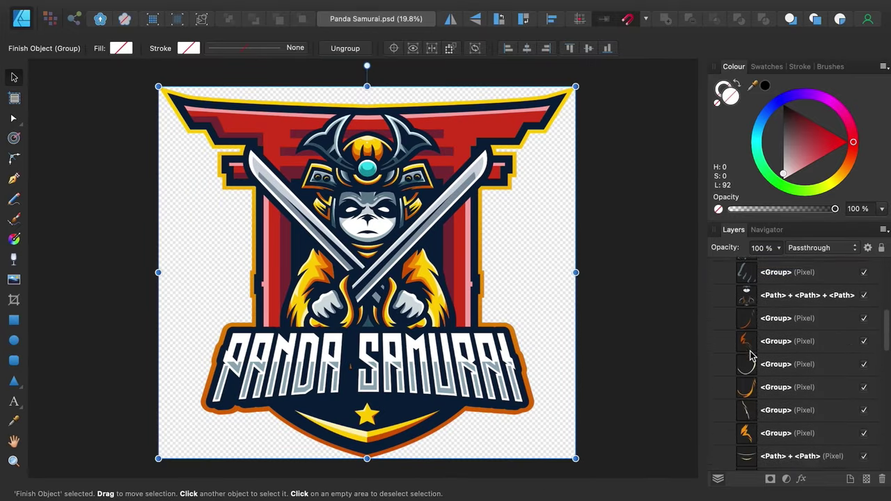
scroll(751, 355, down, 8)
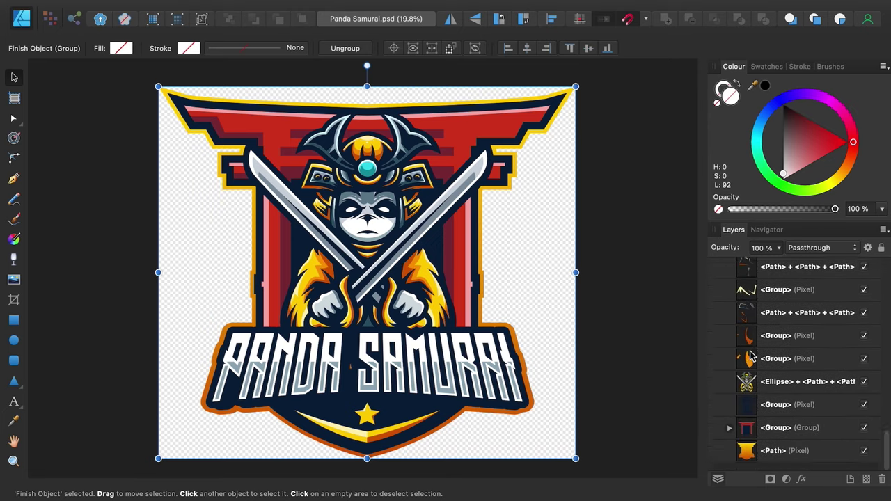
Open Panda Samurai.ai with the default PDF options and expand the Finish Object layer's curves
key(super+o)
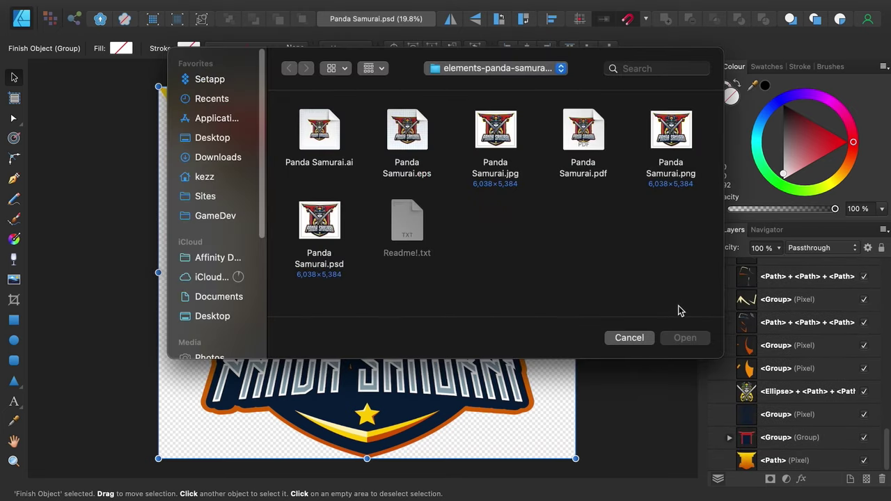
double_click(320, 135)
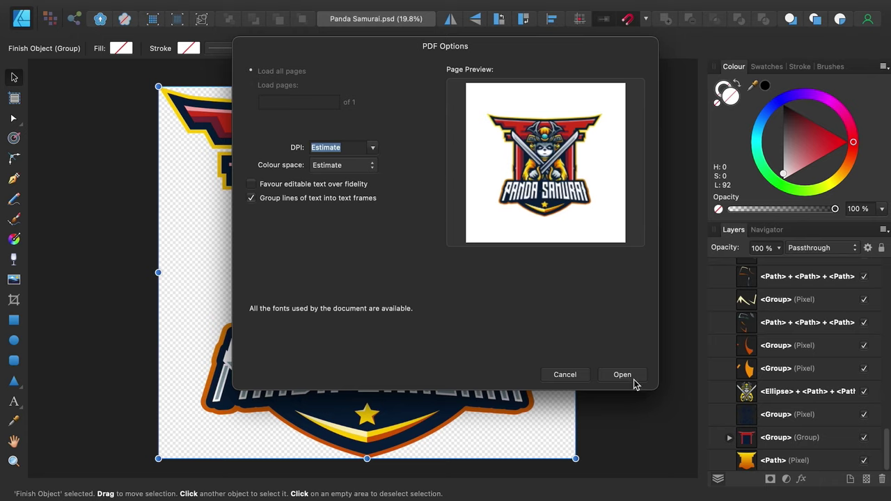
click(630, 378)
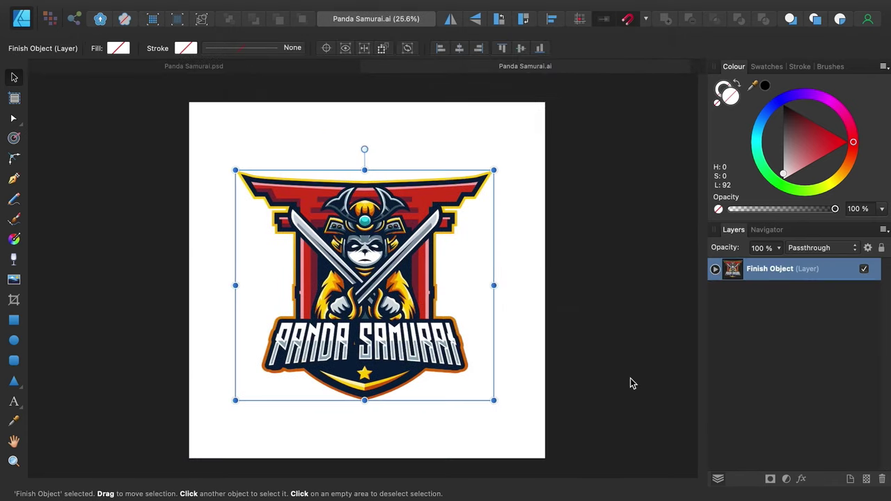
click(717, 269)
scroll(741, 327, down, 5)
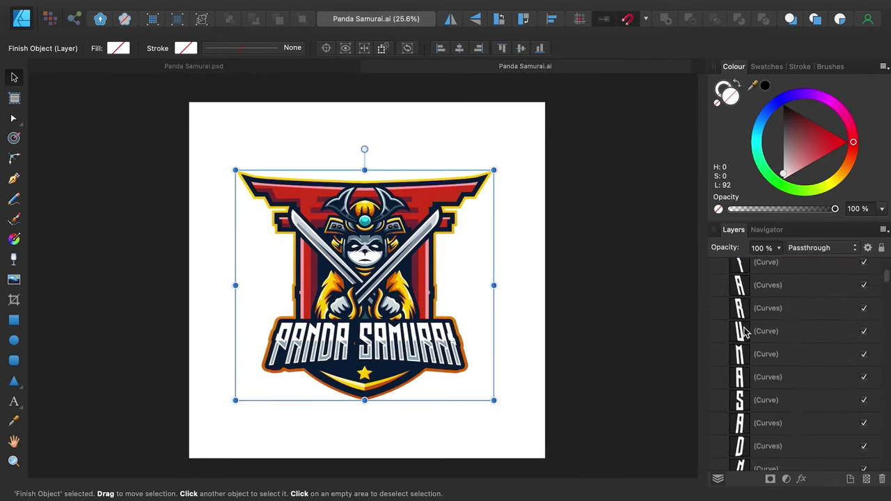
scroll(744, 332, down, 5)
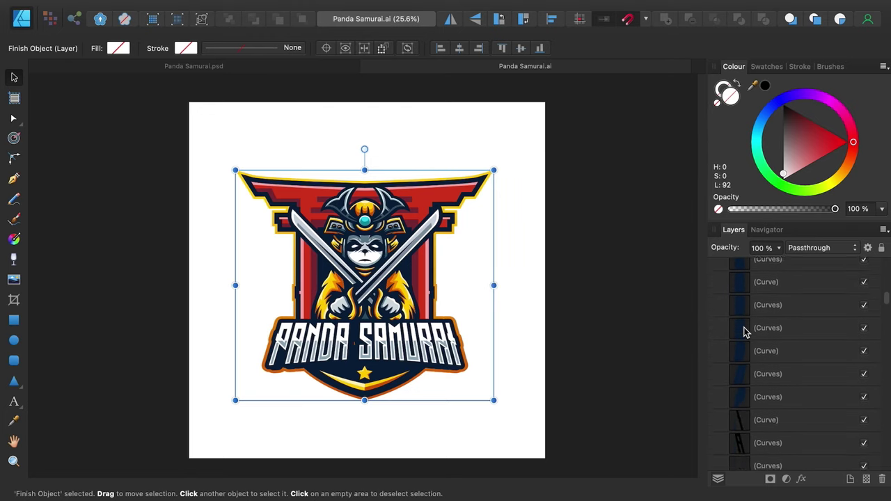
Open Panda Samurai.eps and dismiss the assigned colour profile notice
key(super+o)
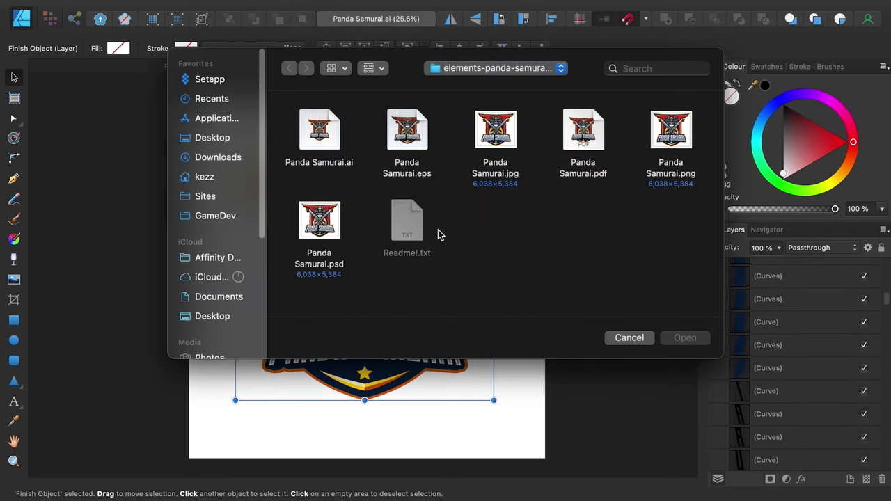
double_click(416, 137)
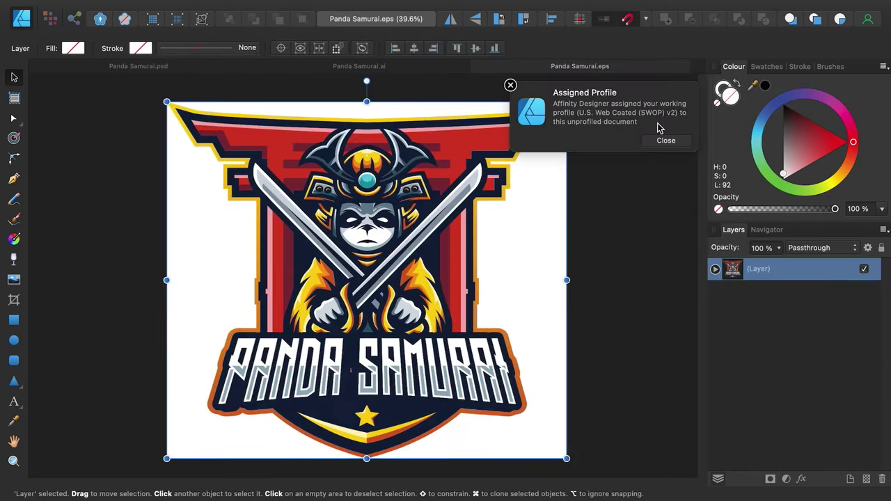
click(666, 141)
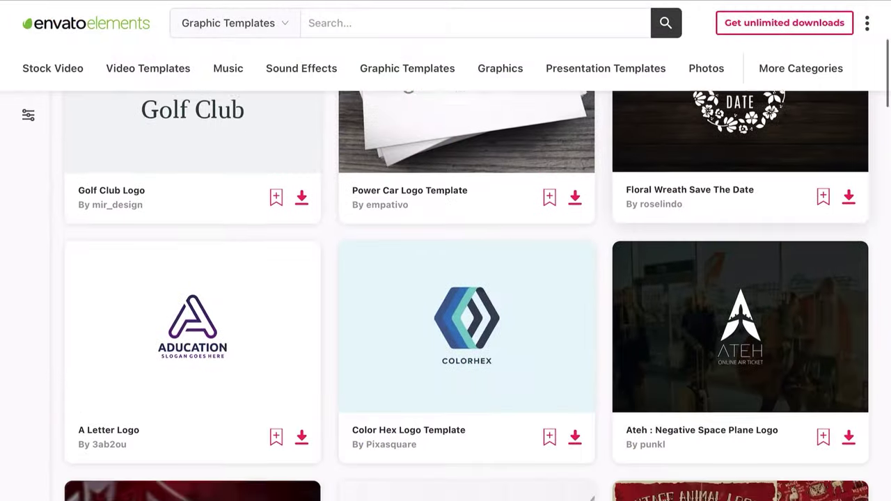
Scroll down through the Envato Elements Graphic Templates logo results
scroll(466, 293, down, 10)
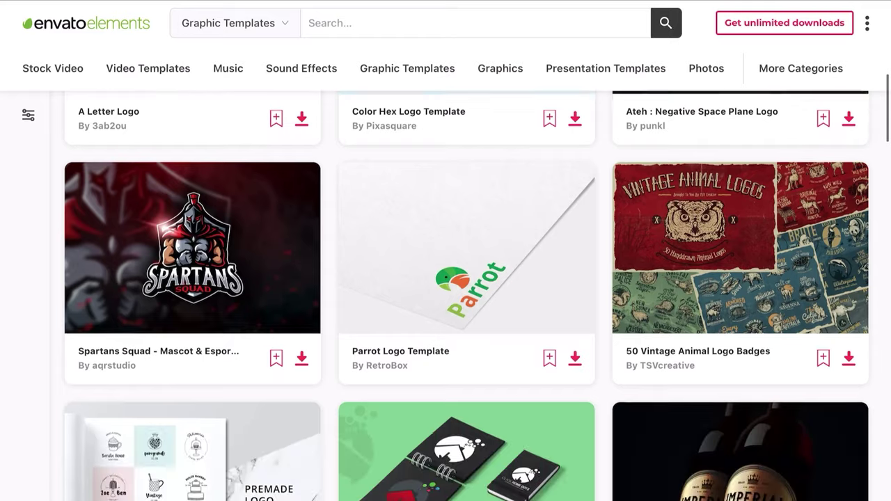
scroll(466, 293, down, 13)
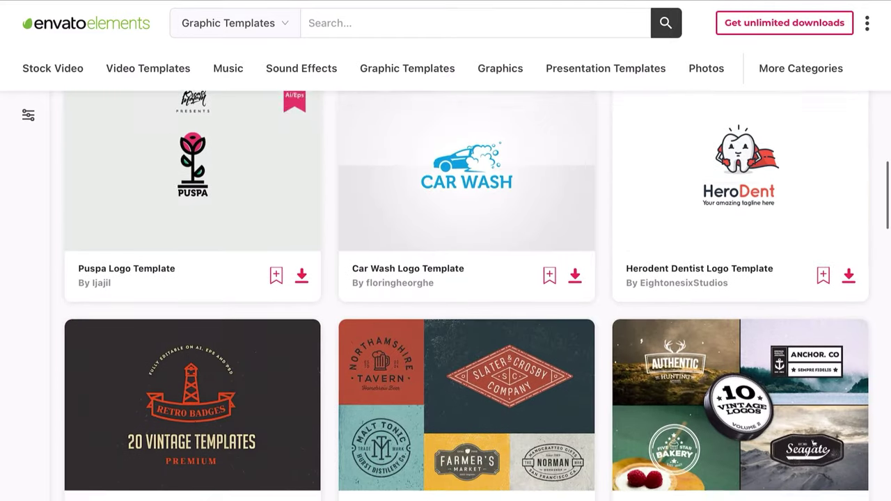
scroll(467, 292, down, 13)
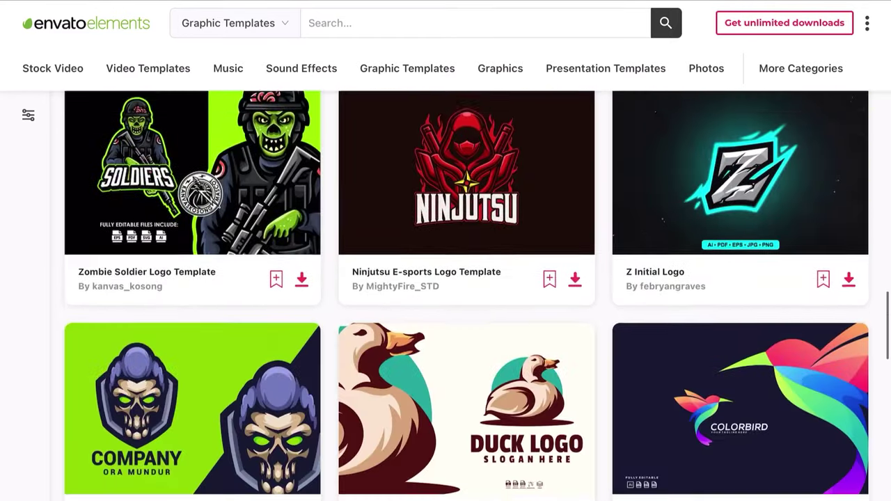
scroll(467, 292, down, 10)
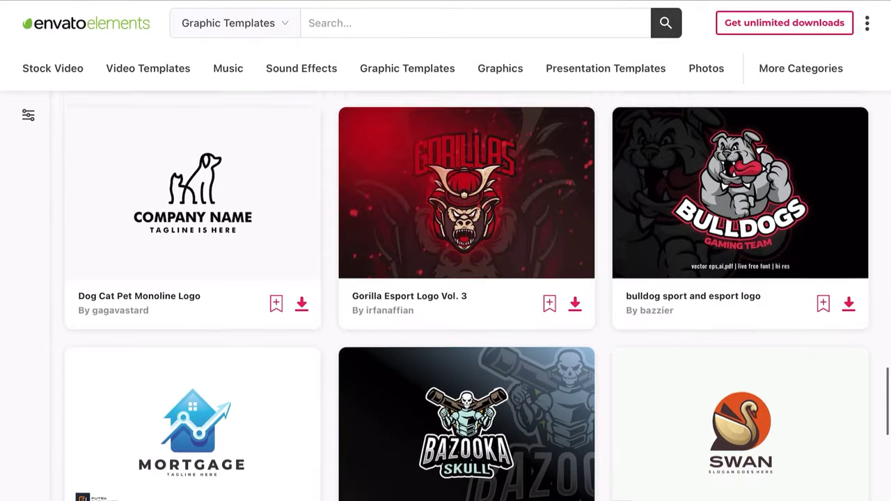
scroll(467, 293, down, 10)
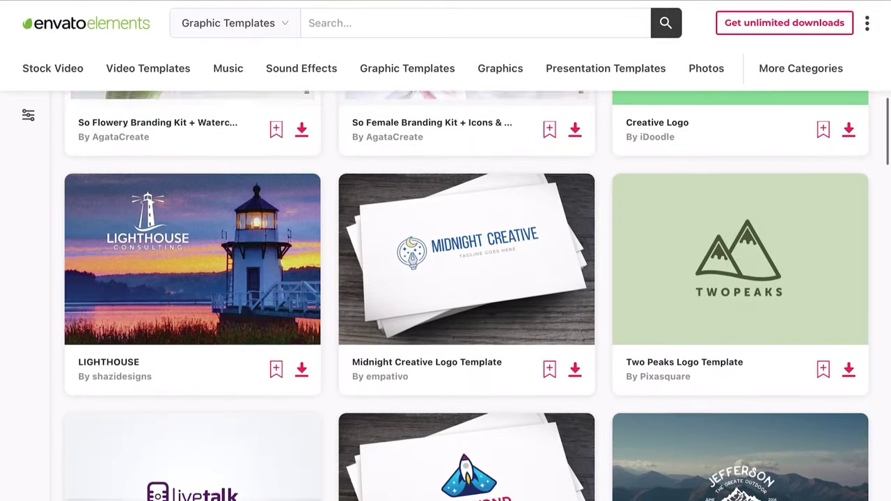
scroll(467, 292, down, 8)
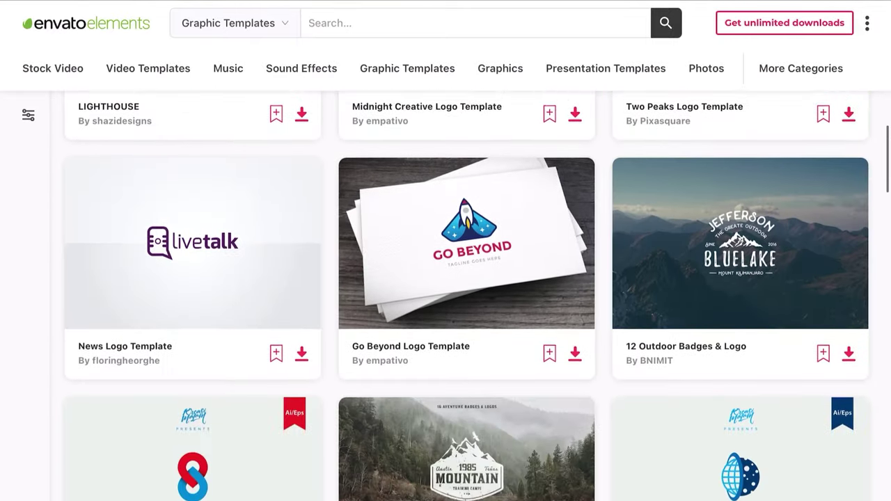
scroll(467, 292, down, 12)
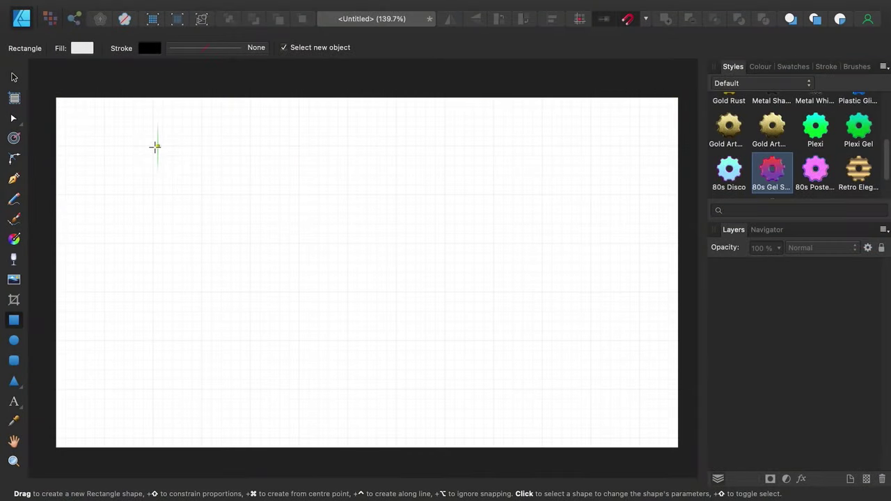
Draw a square with the 80s Gel style and duplicate it into a row
drag(154, 146, 202, 194)
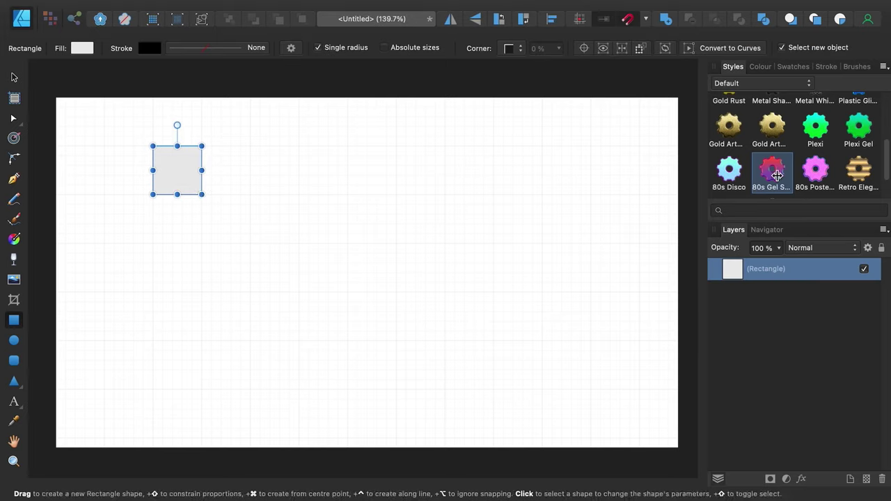
click(778, 176)
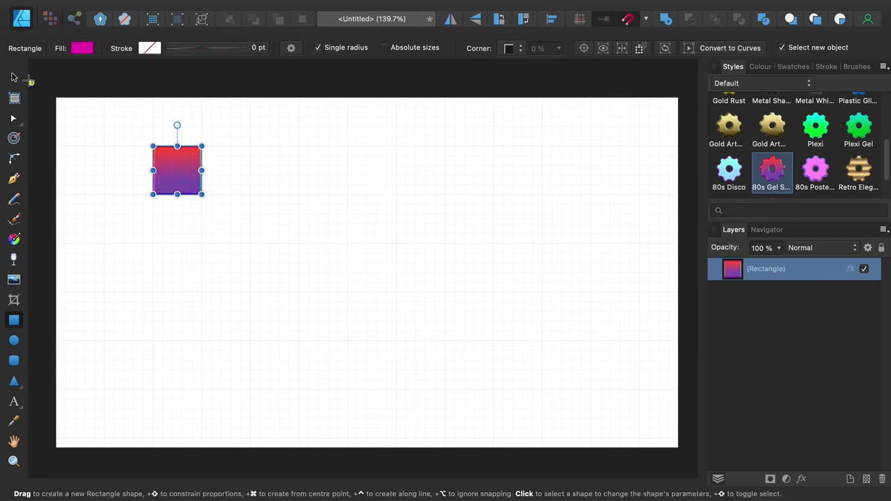
click(14, 80)
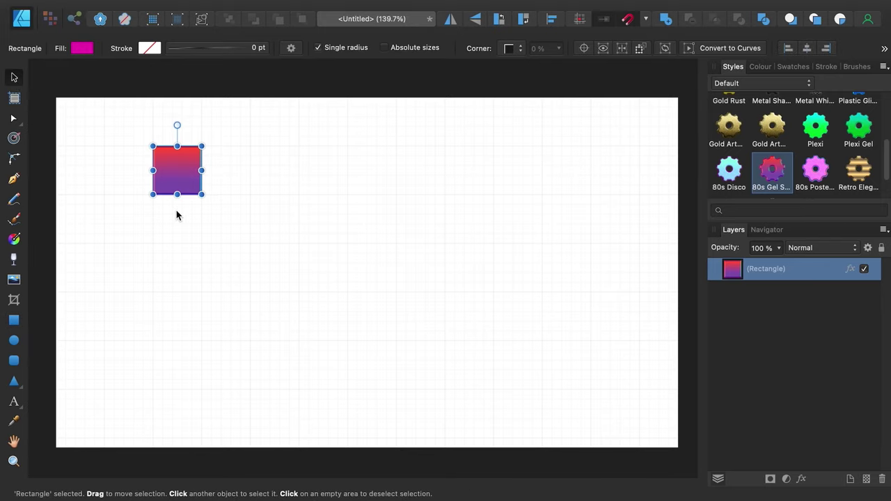
key(super+j)
drag(173, 183, 211, 183)
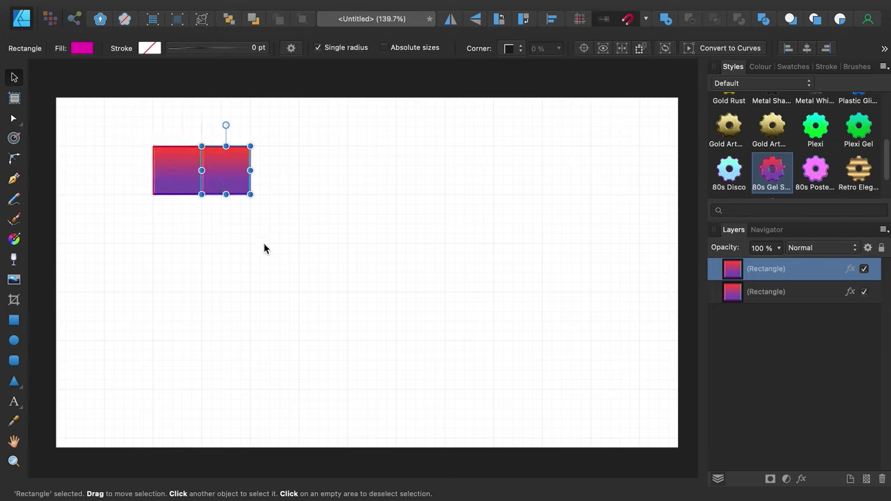
key(super+j)
key(super+j)
key(super+j)
key(super+j)
key(super+j)
key(super+j)
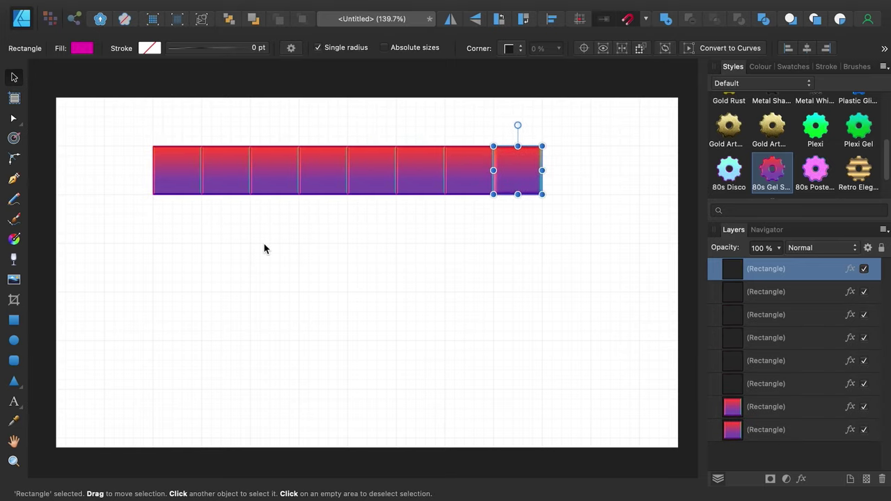
key(super+j)
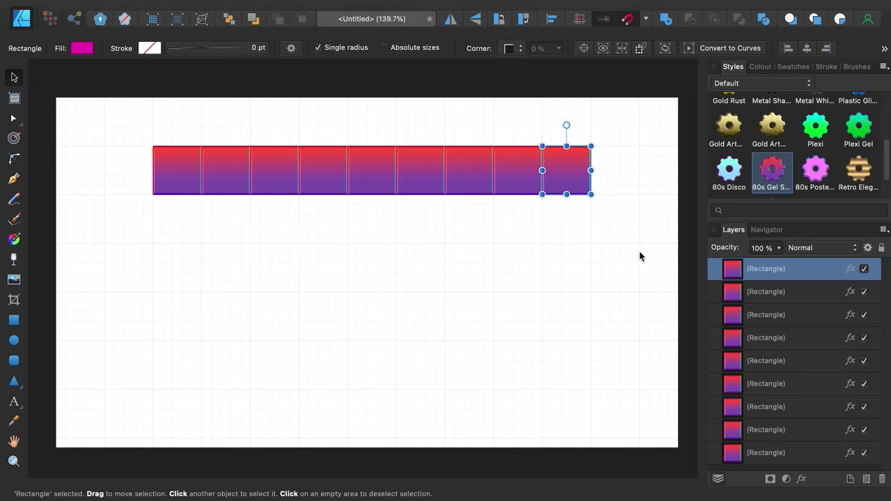
Copy the row of squares downward repeatedly to build the grid
drag(641, 248, 88, 125)
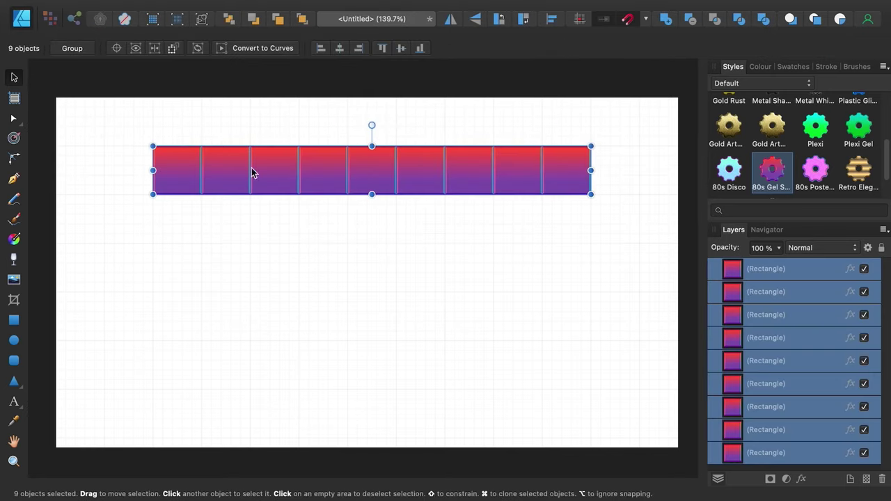
super+drag(312, 185, 314, 228)
key(super+j)
key(super+j)
key(super+j)
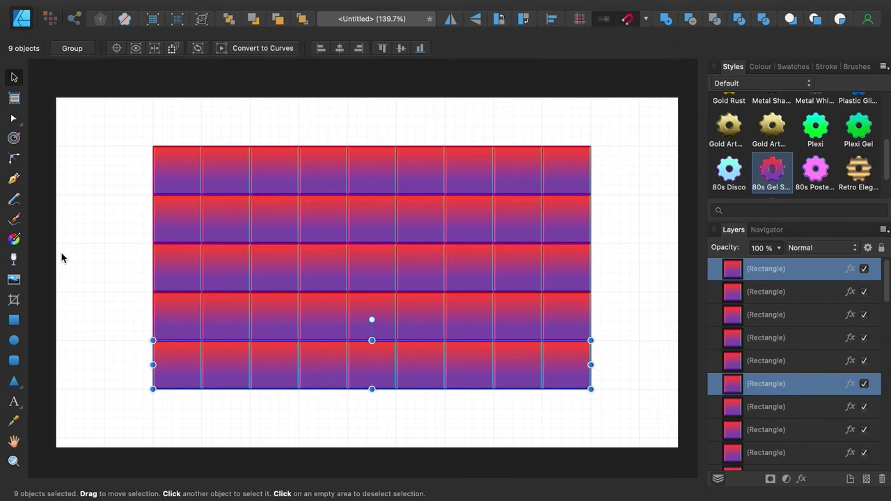
click(61, 258)
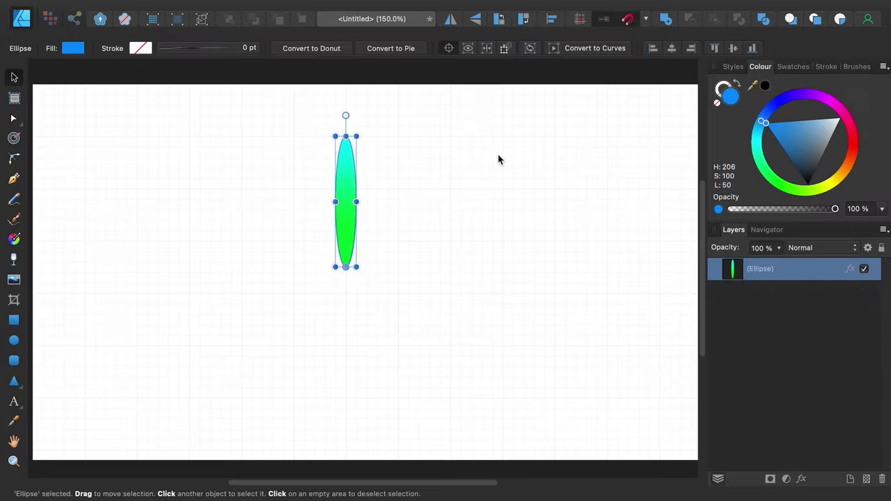
Duplicate and rotate the green ellipse repeatedly so petals fan out around its base
key(super+j)
drag(348, 116, 387, 126)
key(super+j)
key(super+j)
key(super+j)
key(super+j)
key(super+j)
key(super+j)
key(super+j)
key(super+j)
key(super+j)
key(super+j)
key(super+j)
key(super+j)
key(super+j)
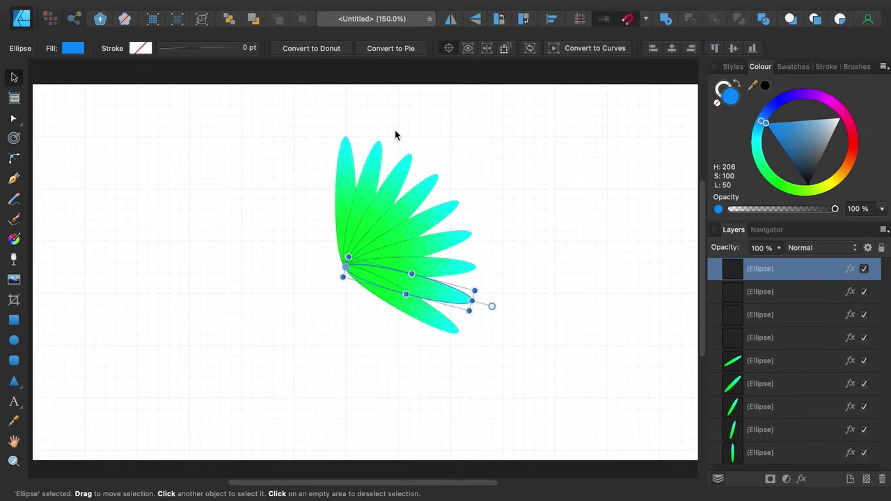
key(super+j)
key(super+j)
key(super+j)
key(super+j)
key(super+j)
key(super+j)
key(super+j)
key(super+j)
key(super+j)
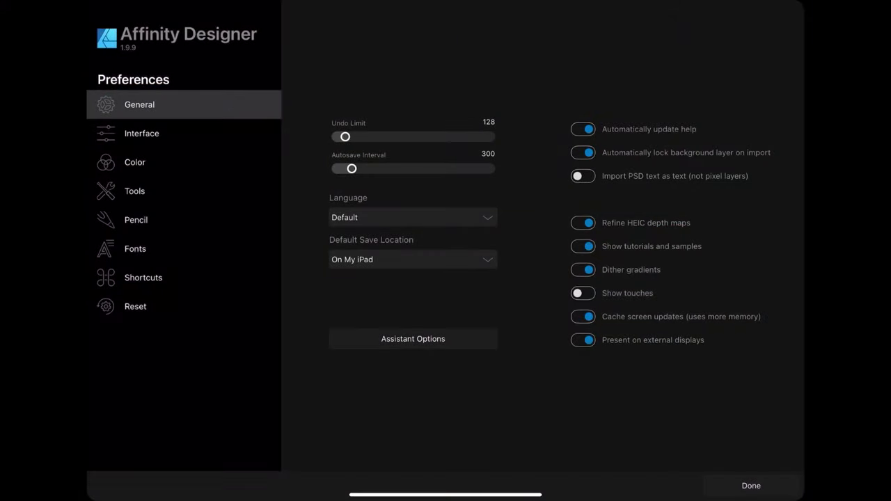
Show the keyboard shortcuts for the Pixel and Export personas
click(144, 278)
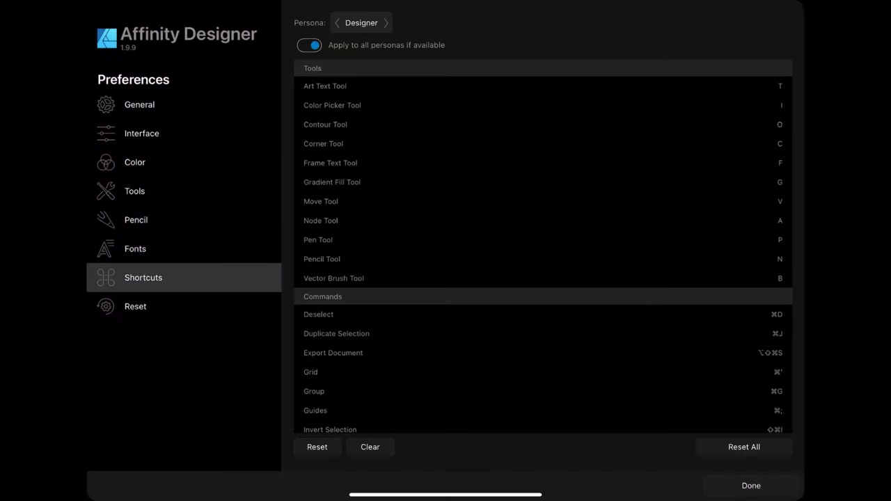
click(386, 23)
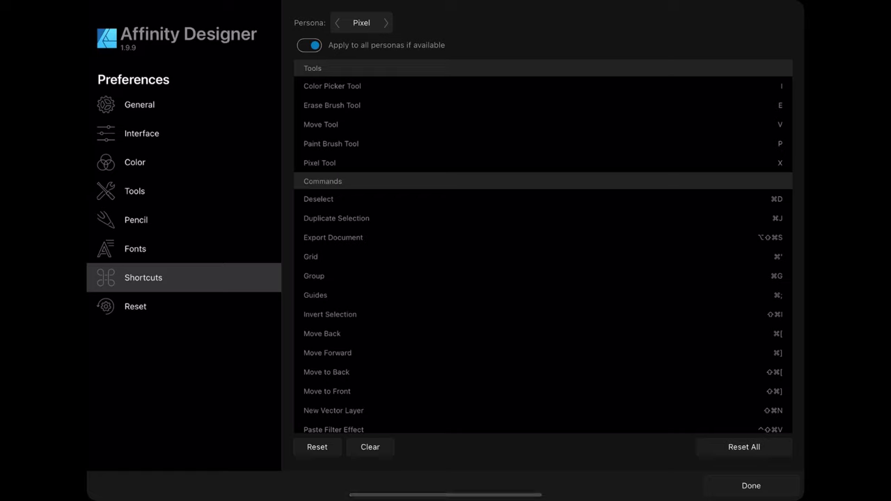
click(386, 22)
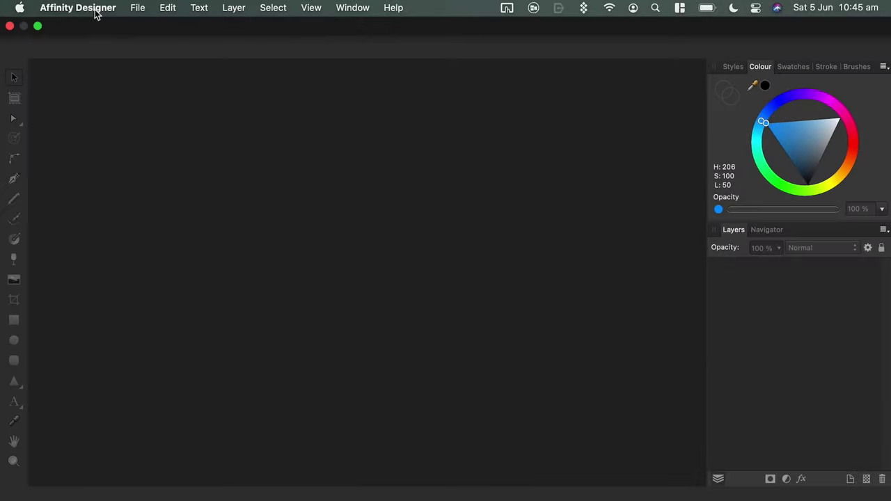
In Preferences > Keyboard Shortcuts, show the Move Tool shortcuts
click(94, 9)
click(93, 105)
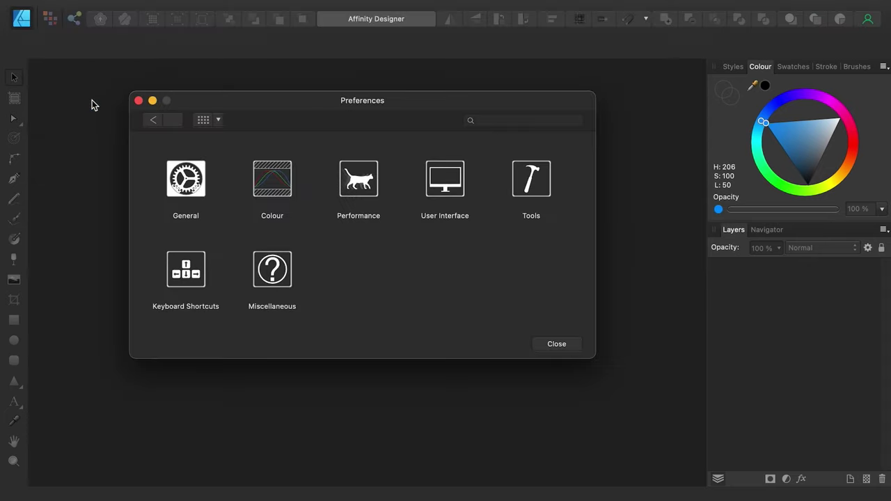
click(188, 269)
click(202, 172)
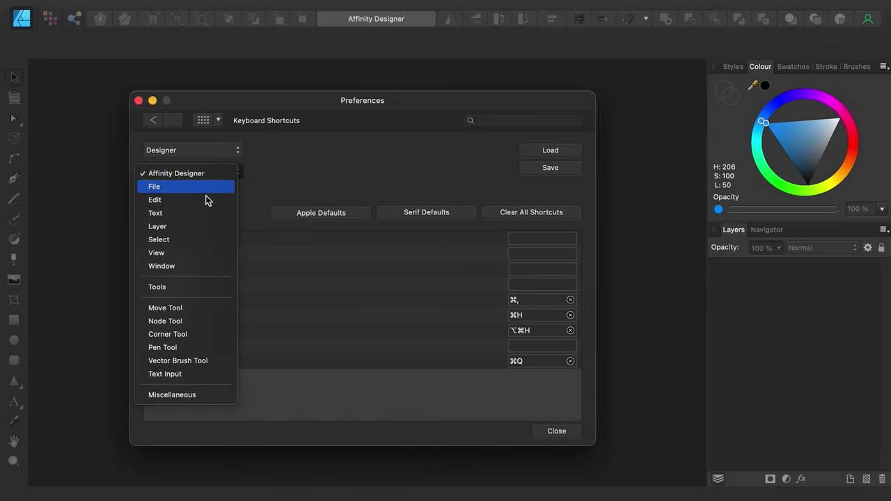
click(182, 309)
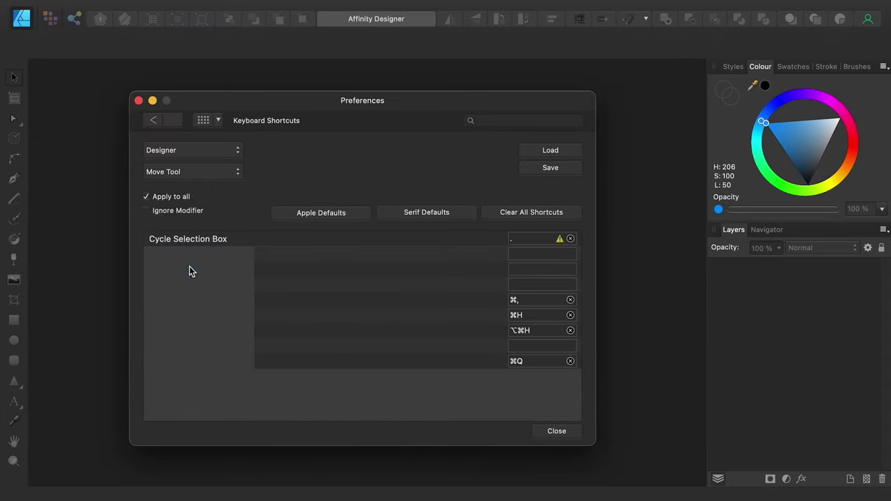
Show the shortcuts for the Node Tool, Corner Tool and Pen Tool
click(210, 174)
click(209, 187)
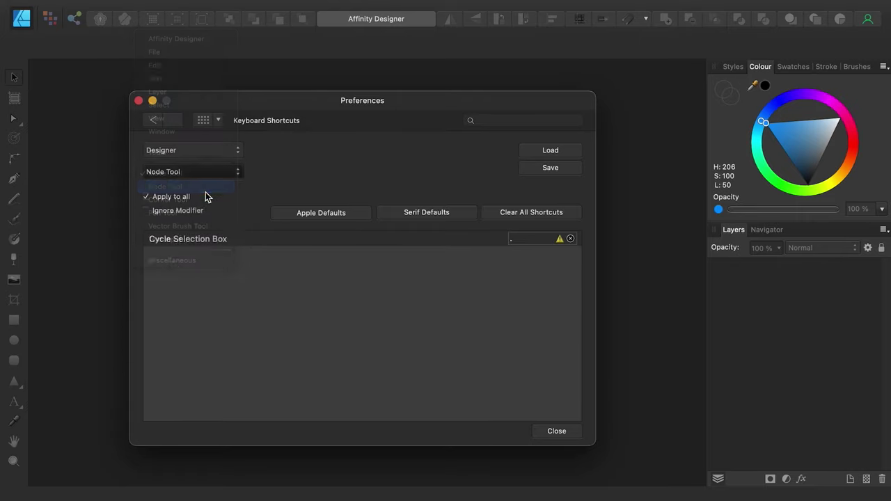
click(218, 174)
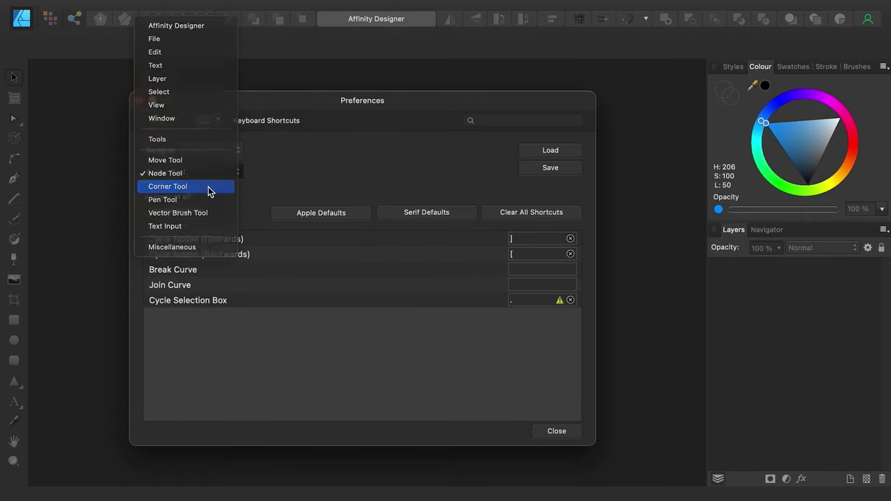
click(209, 188)
click(233, 181)
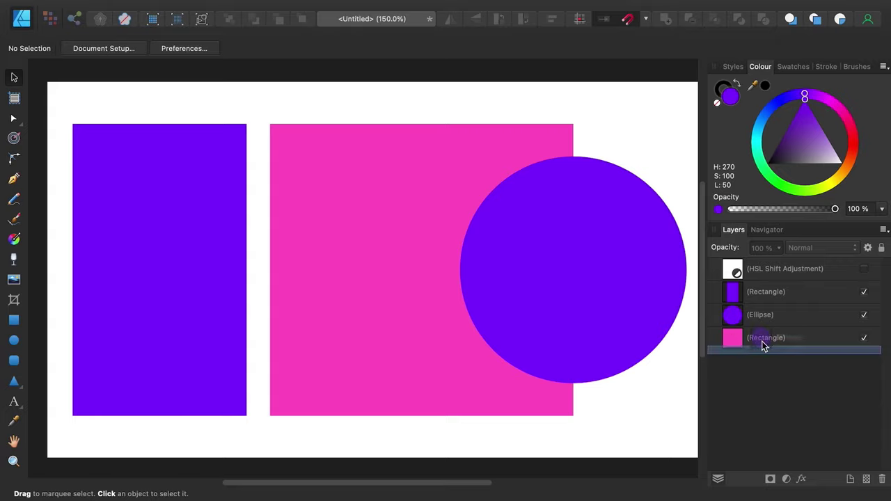
Clip the ellipse into the pink rectangle, then enable HSL Shift and nest it there too
drag(732, 315, 769, 343)
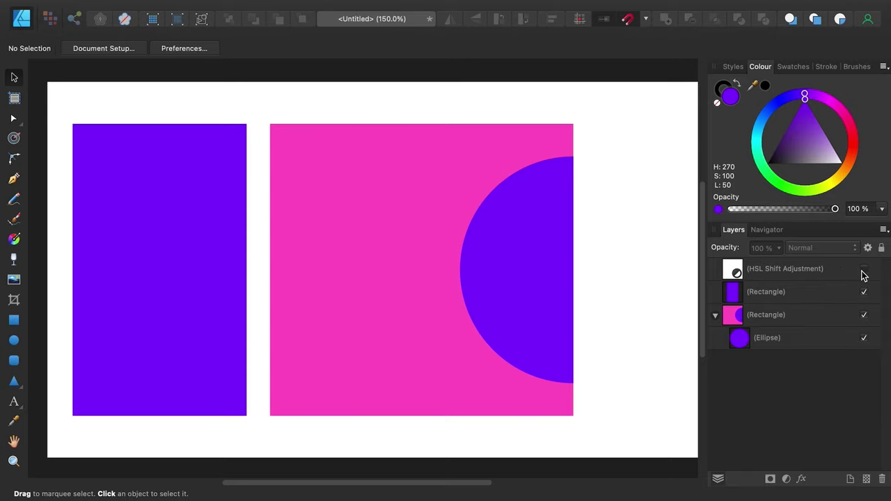
click(863, 272)
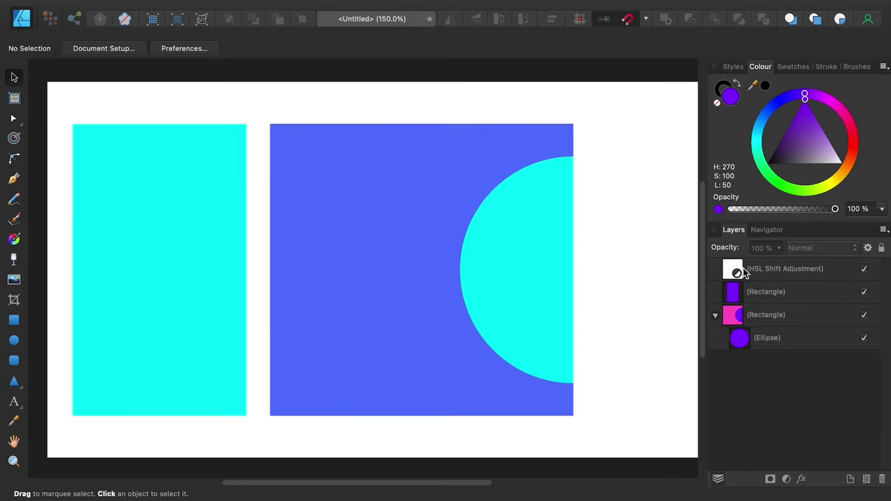
drag(793, 297, 796, 317)
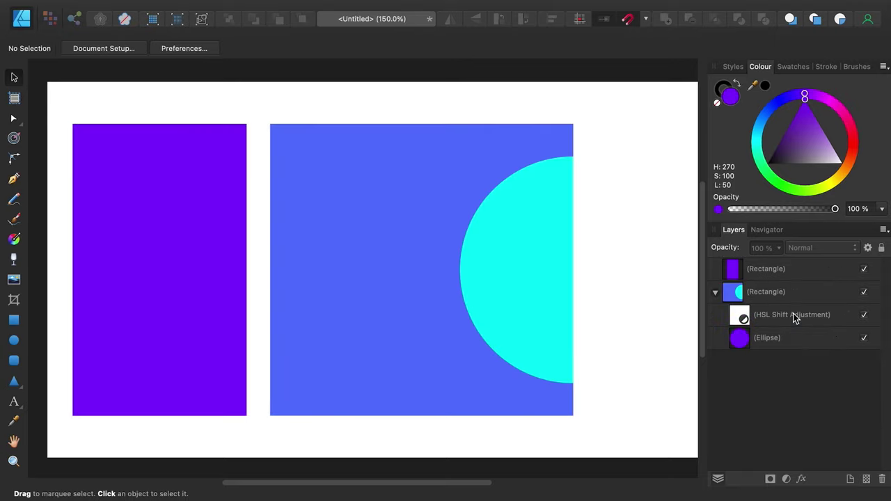
click(865, 314)
click(864, 315)
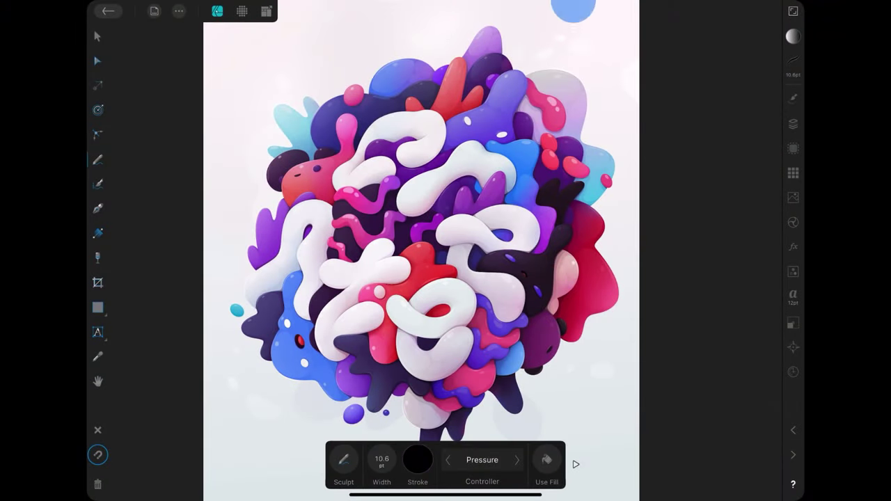
Cycle through the Pixel, Export and Designer personas, then draw and undo a zigzag curve
click(242, 10)
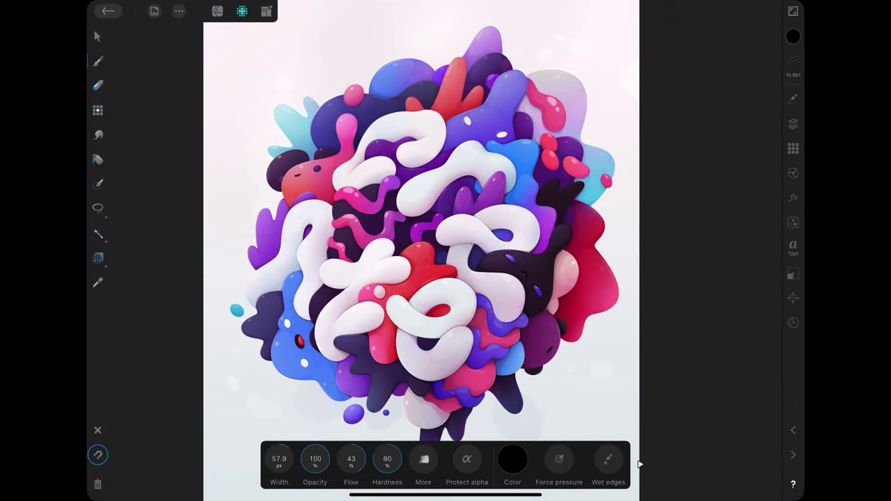
click(266, 10)
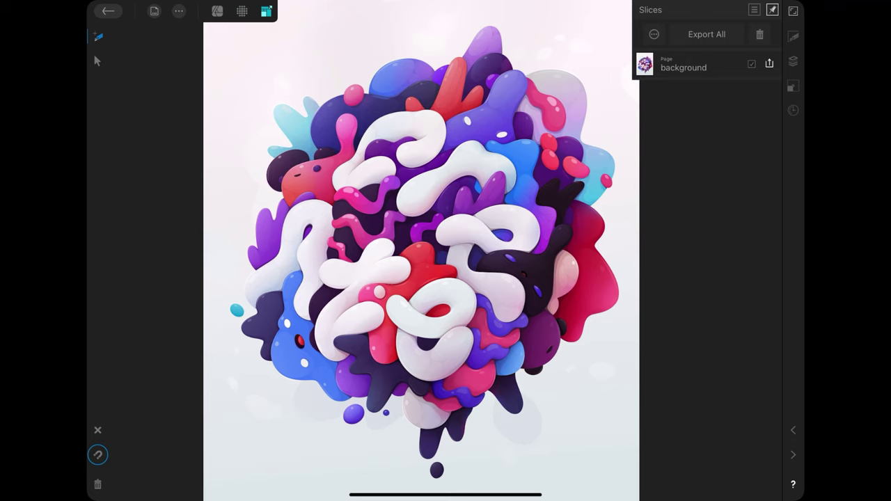
click(217, 10)
scroll(421, 251, down, 1)
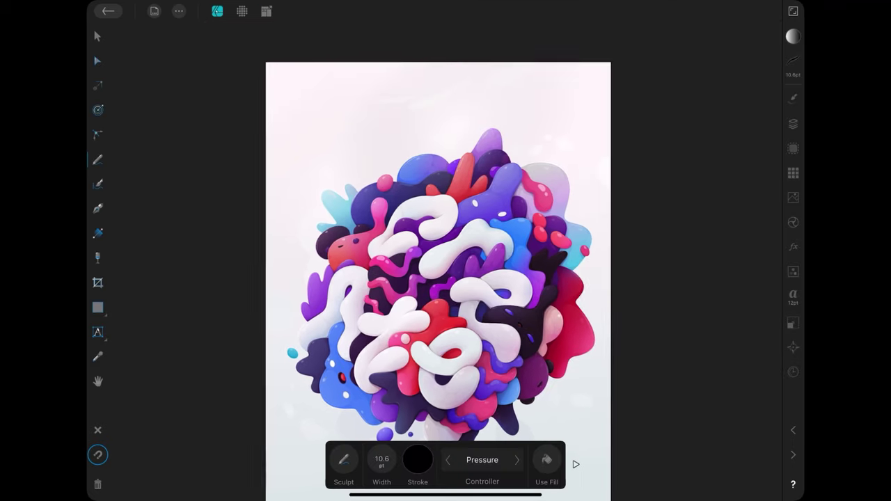
scroll(421, 250, up, 5)
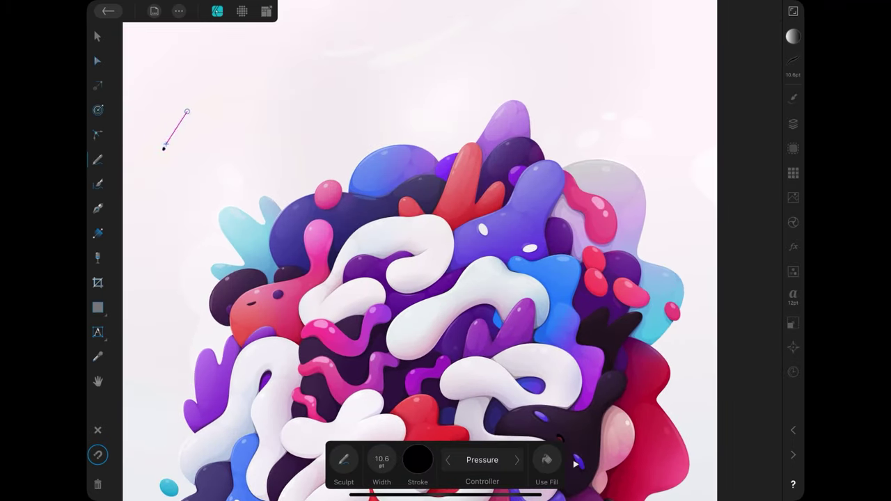
mouse_move(187, 112)
mouse_down()
mouse_move(267, 49)
mouse_move(194, 176)
mouse_move(328, 65)
mouse_move(275, 148)
mouse_move(410, 26)
mouse_move(352, 120)
mouse_move(379, 117)
mouse_up()
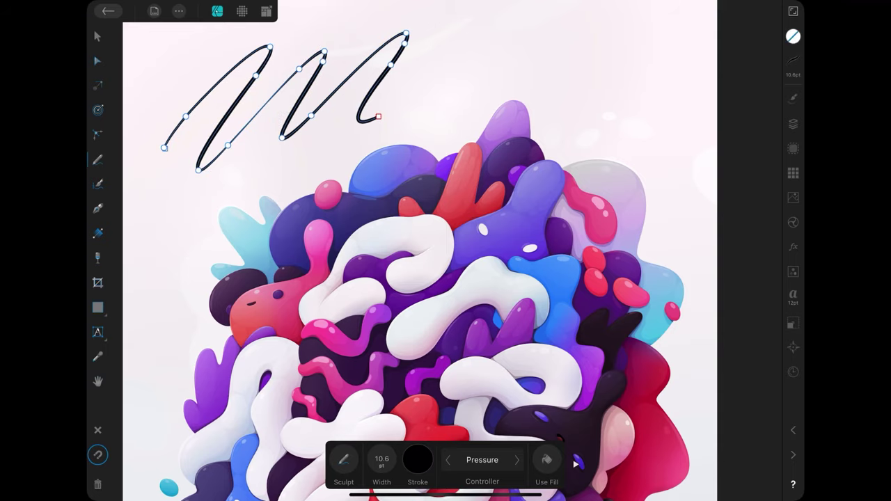
click(97, 454)
In the Pixel persona, paint a grey zigzag stroke and pick the Smudge Brush
click(242, 11)
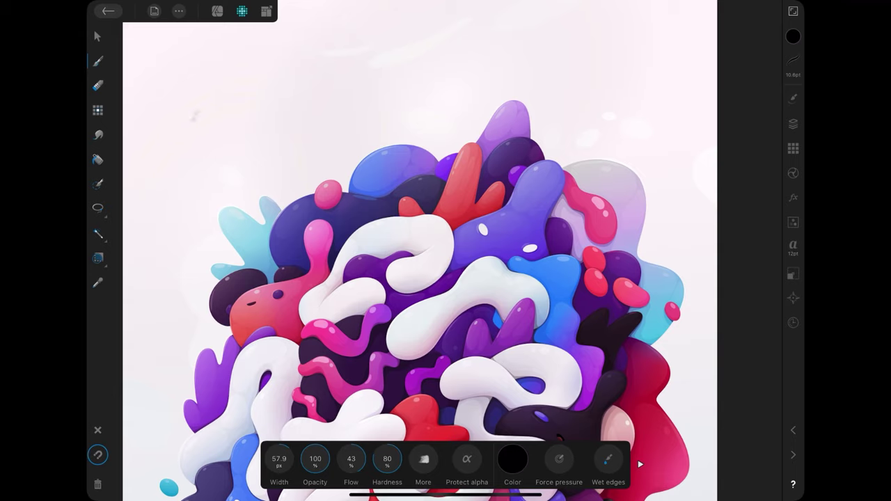
mouse_move(191, 124)
mouse_down()
mouse_move(270, 57)
mouse_move(322, 61)
mouse_move(278, 87)
mouse_move(209, 66)
mouse_move(327, 66)
mouse_move(202, 118)
mouse_move(282, 62)
mouse_move(216, 73)
mouse_up()
click(97, 135)
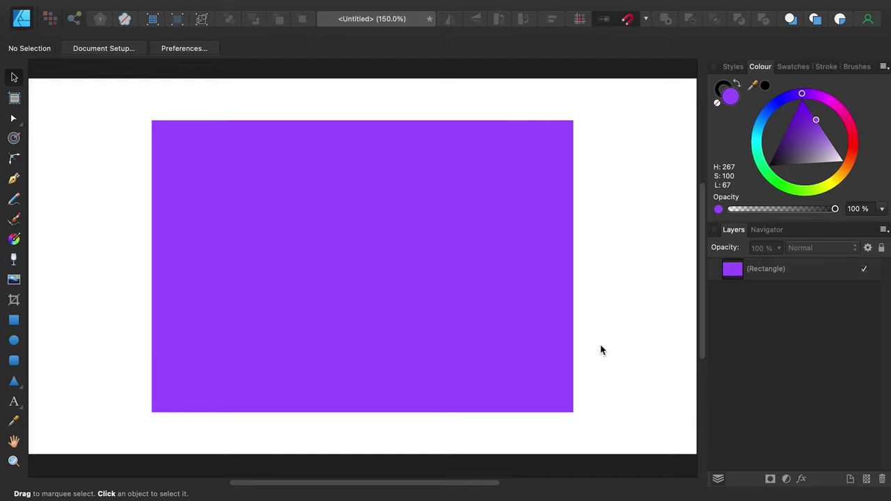
Give the purple rectangle's fill maximum noise and zoom in on the grain
click(351, 201)
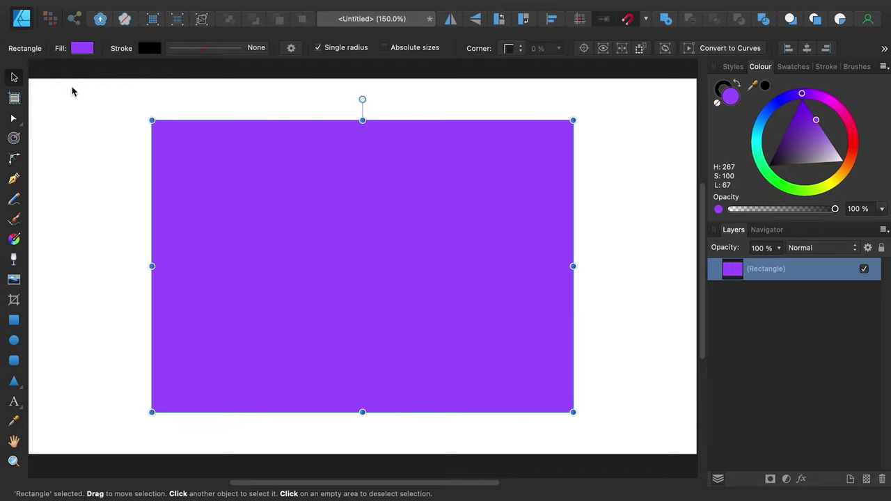
click(83, 48)
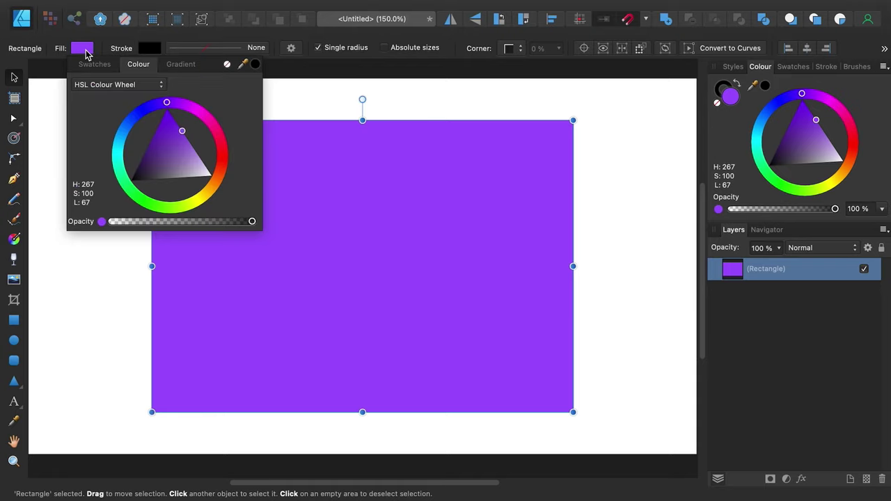
click(103, 222)
drag(112, 222, 396, 230)
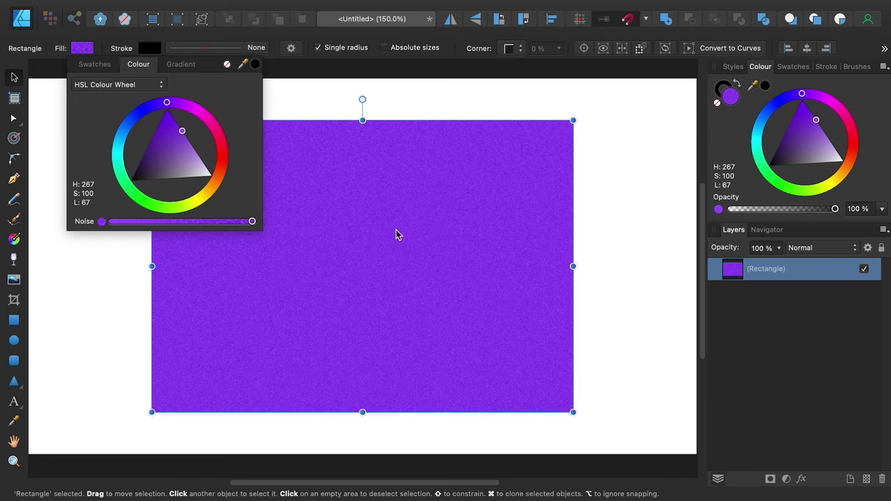
click(398, 230)
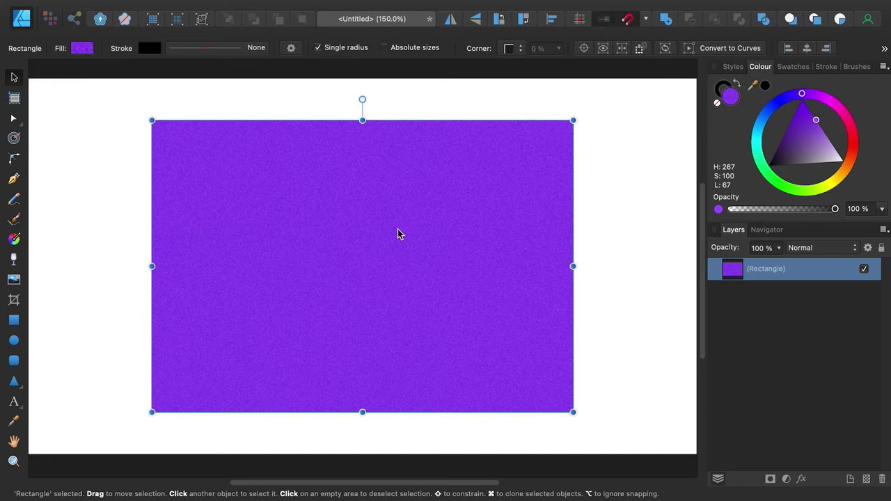
scroll(397, 233, up, 5)
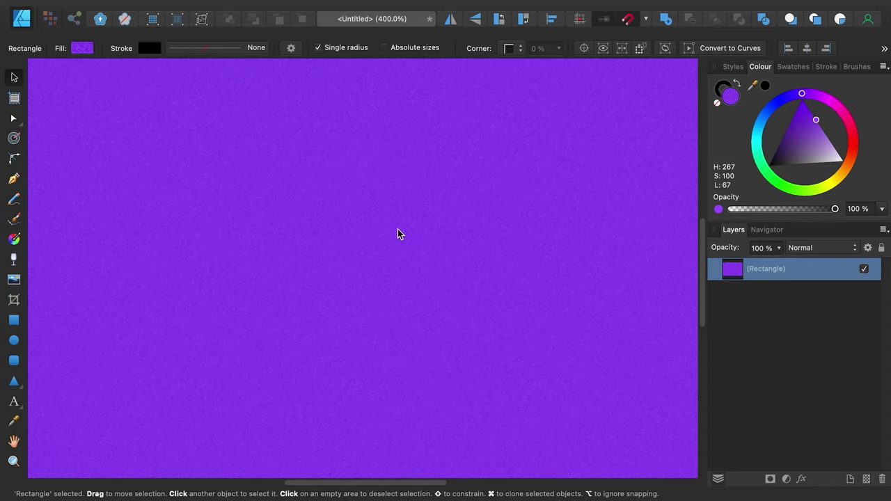
scroll(397, 230, up, 3)
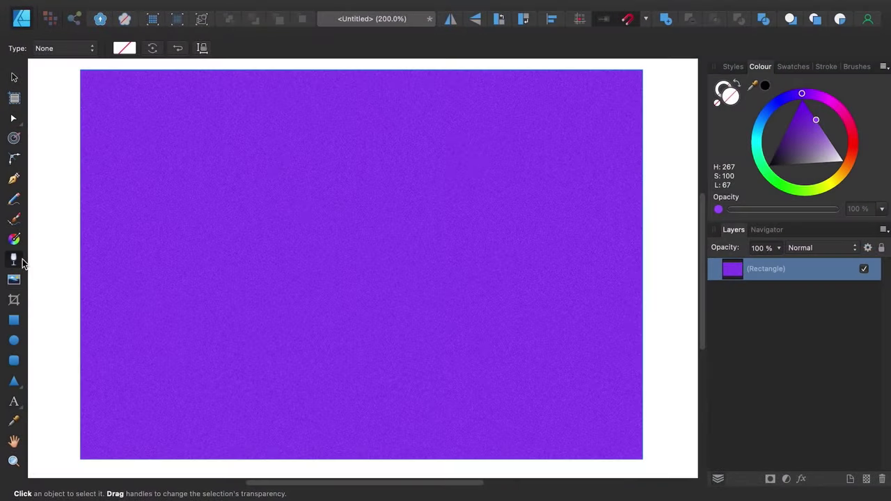
Fade the rectangle with a transparency gradient whose added middle stop is at 50% opacity
drag(83, 227, 642, 328)
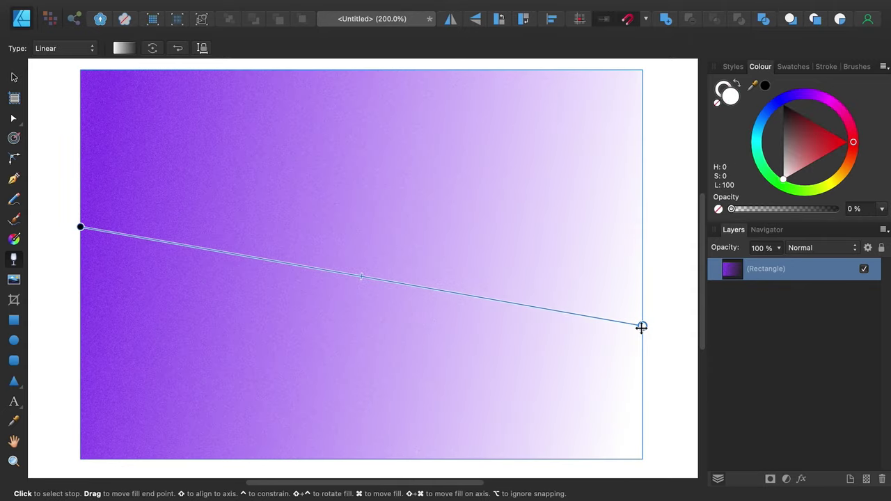
click(264, 260)
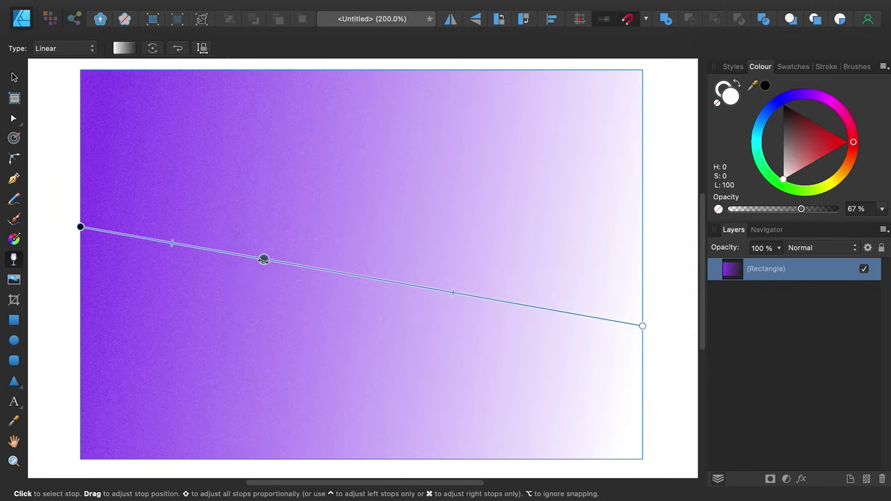
mouse_move(263, 259)
mouse_down()
mouse_move(501, 300)
mouse_move(177, 243)
mouse_move(278, 262)
mouse_up()
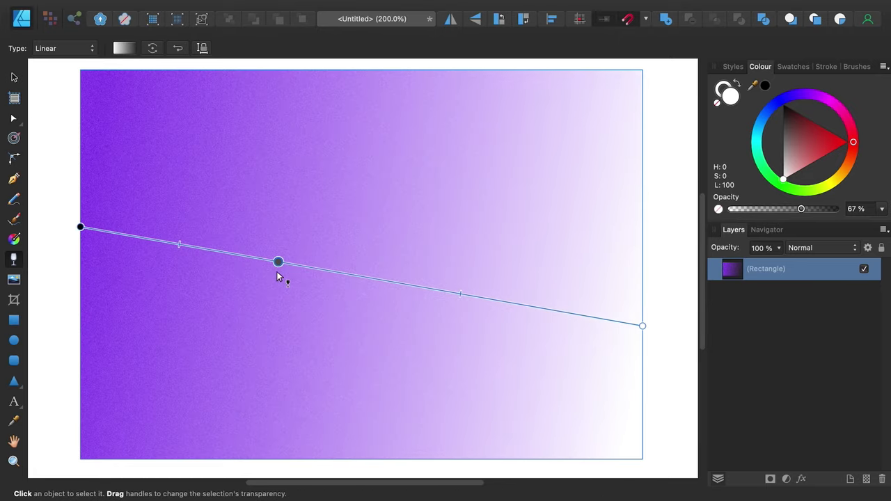
click(124, 48)
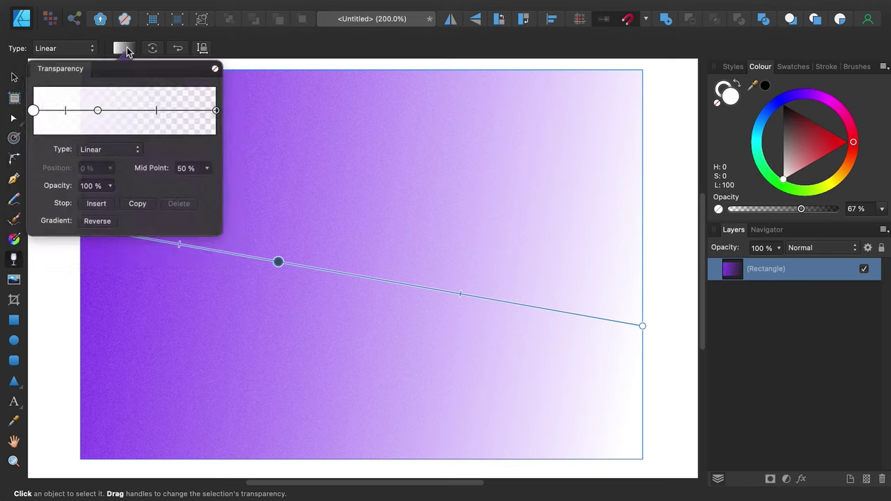
click(98, 110)
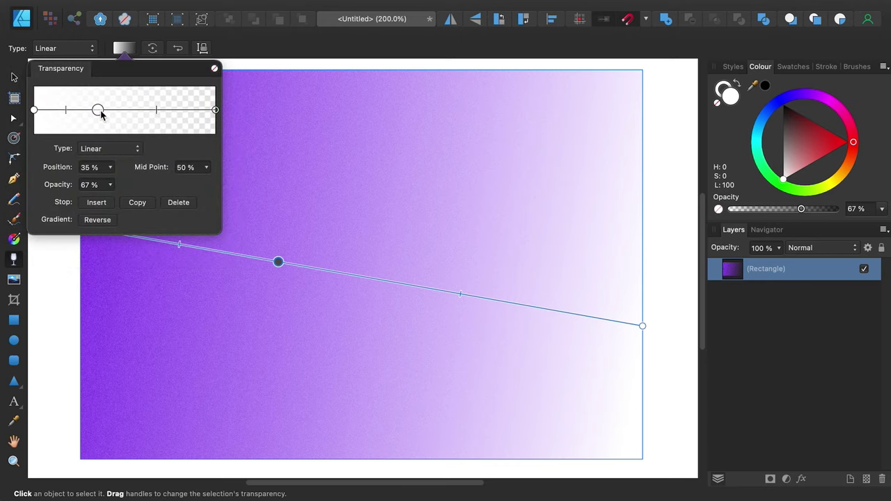
click(111, 185)
mouse_move(111, 202)
mouse_down()
mouse_move(60, 201)
mouse_move(100, 201)
mouse_up()
Change the transparency gradient type to Elliptical, then Radial, and finally Conical
click(74, 55)
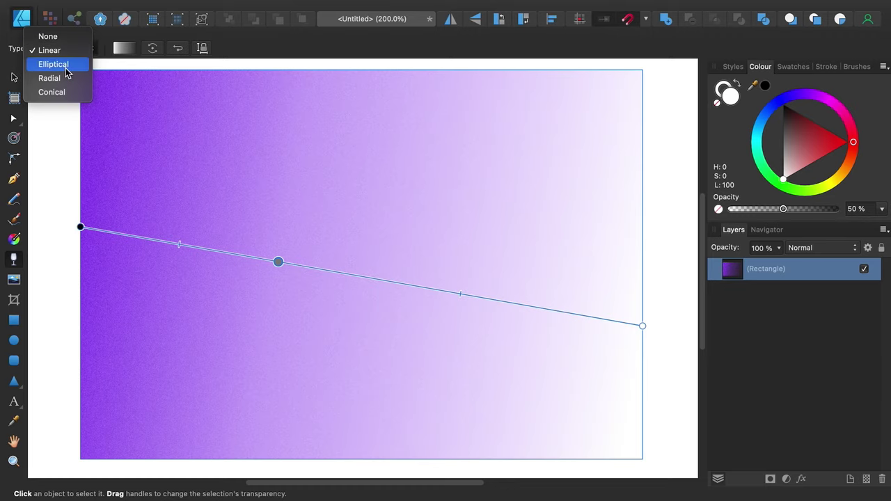
click(69, 64)
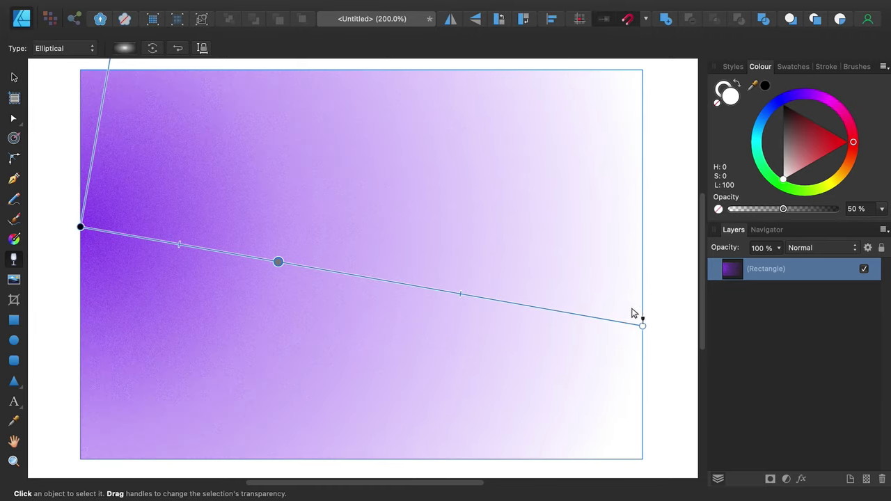
drag(638, 322, 278, 257)
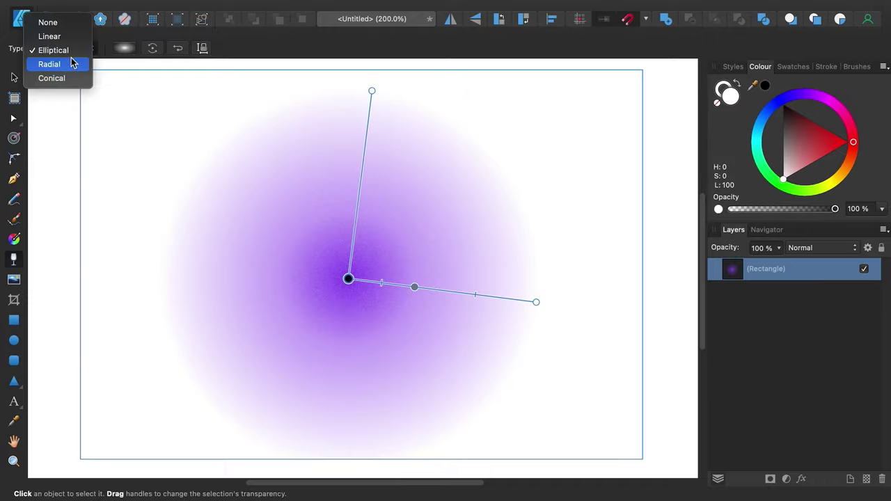
click(72, 64)
click(75, 53)
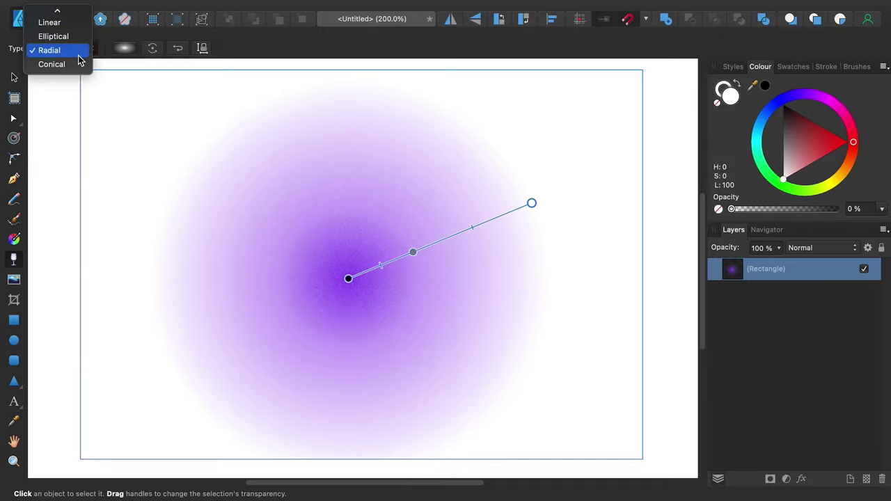
click(78, 62)
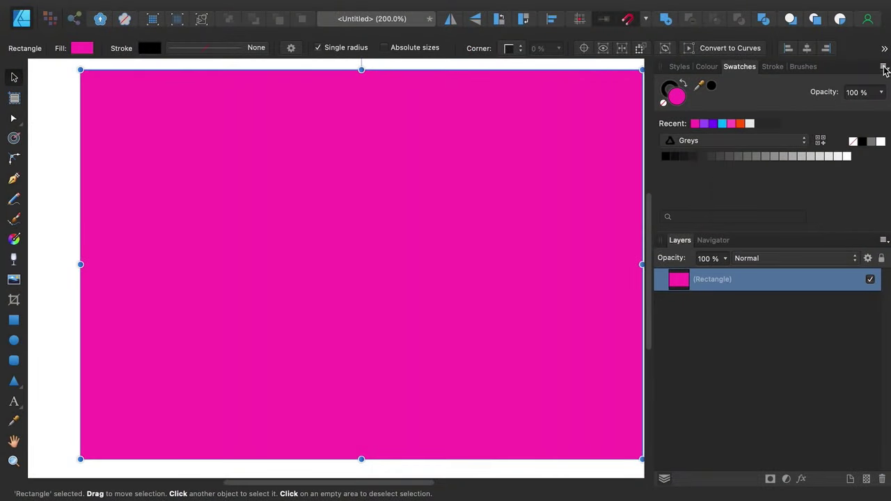
Create a document palette with the magenta fill and its split complementary swatches
click(883, 66)
click(784, 136)
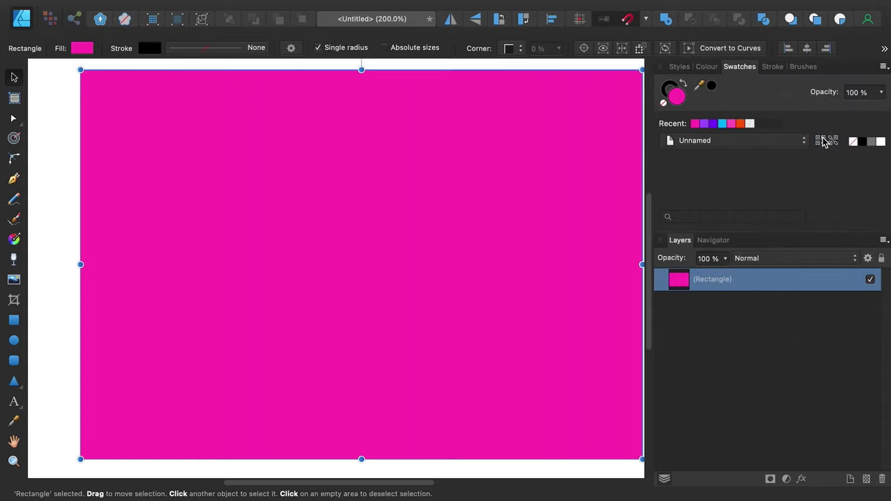
click(822, 142)
right_click(666, 159)
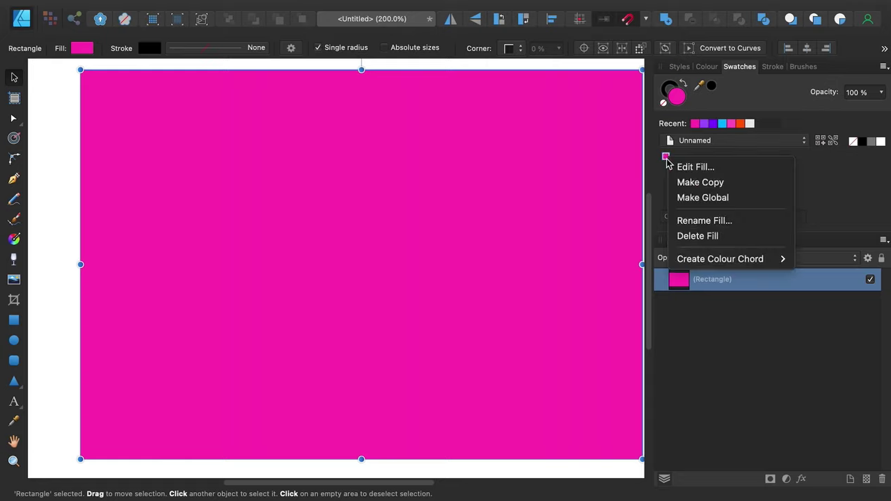
mouse_move(718, 265)
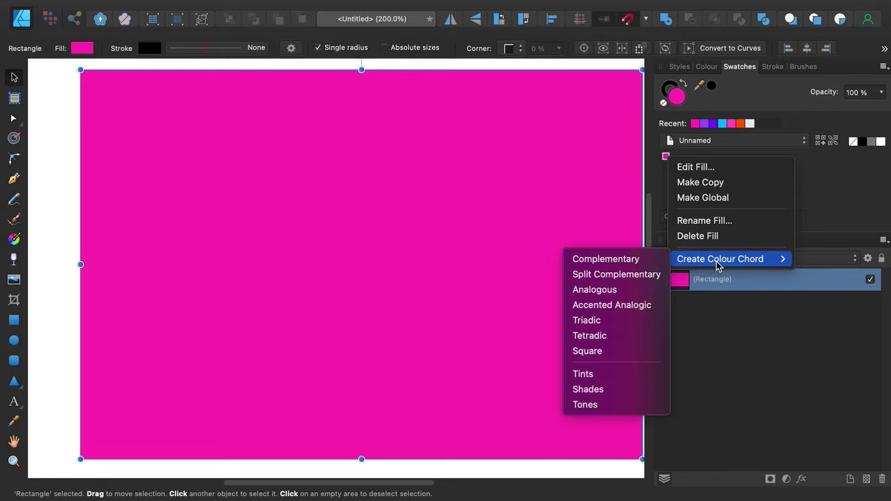
click(640, 275)
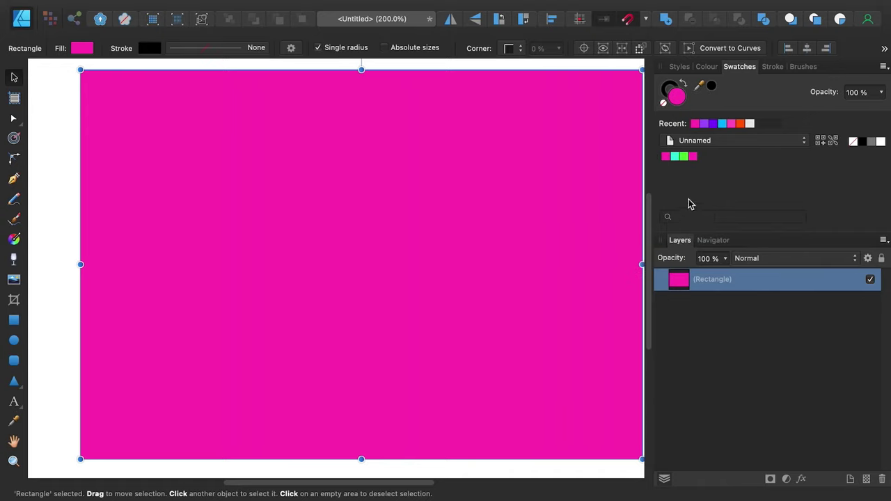
Add colour chords of pink tones and pink tints to the palette
right_click(695, 158)
mouse_move(724, 258)
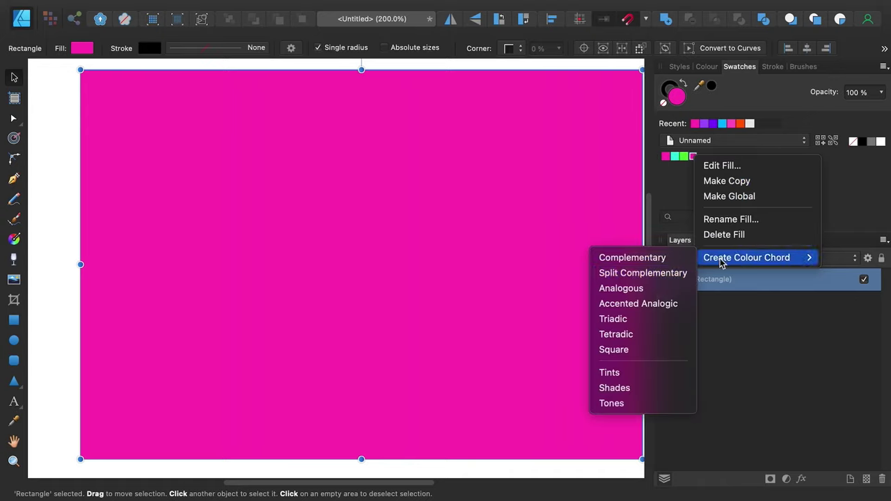
click(612, 403)
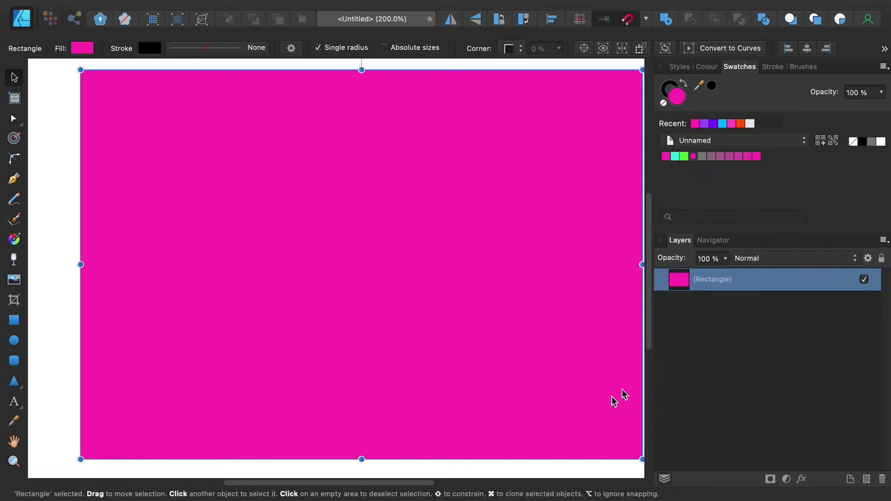
right_click(758, 157)
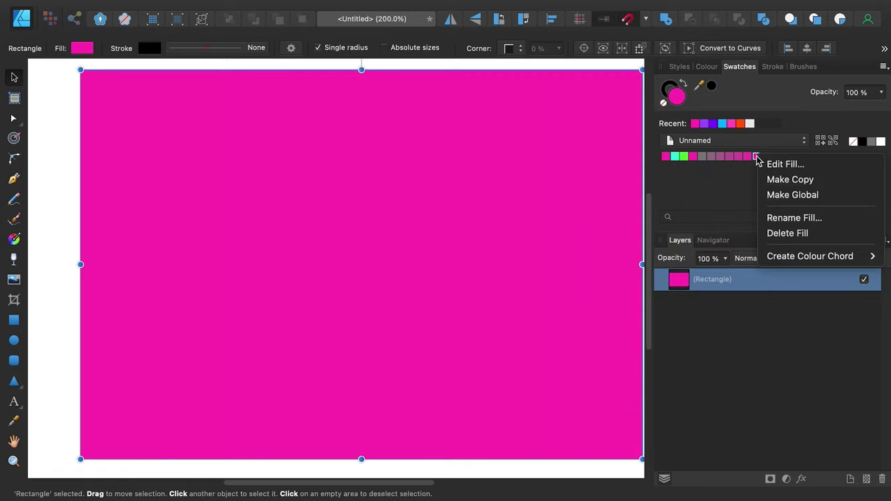
mouse_move(789, 258)
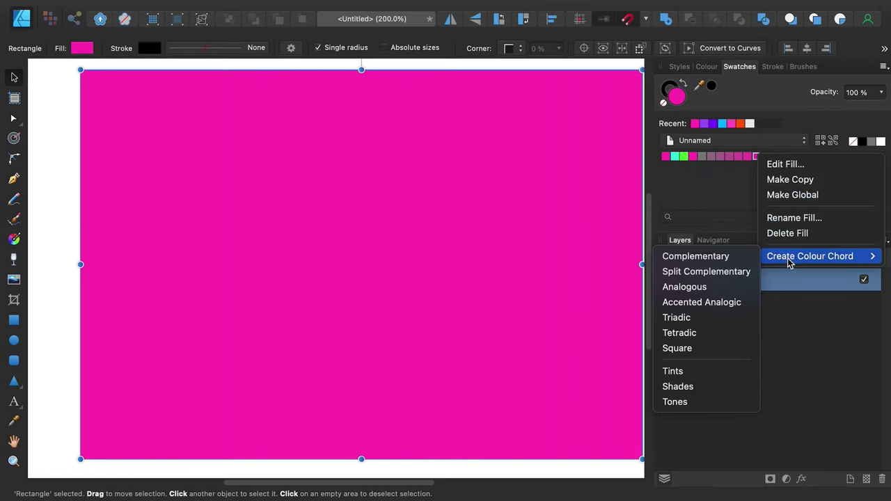
click(677, 371)
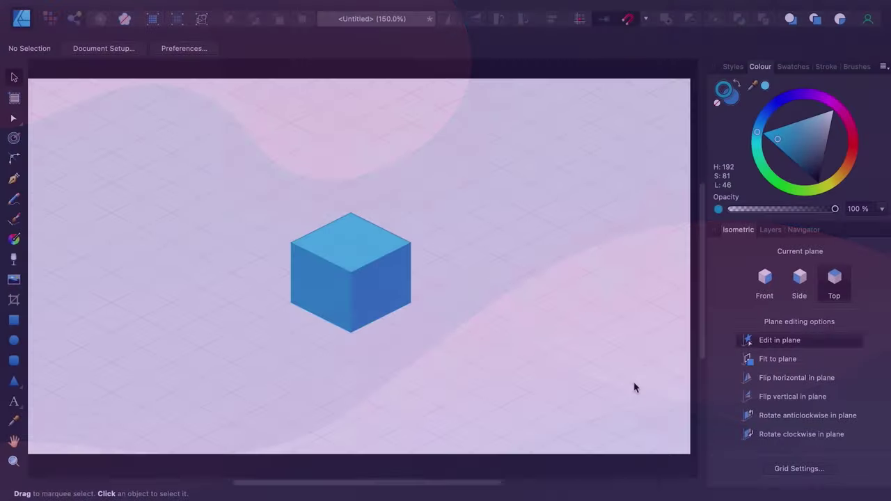
Export the document as a template named 'Isometric Starter'
click(137, 9)
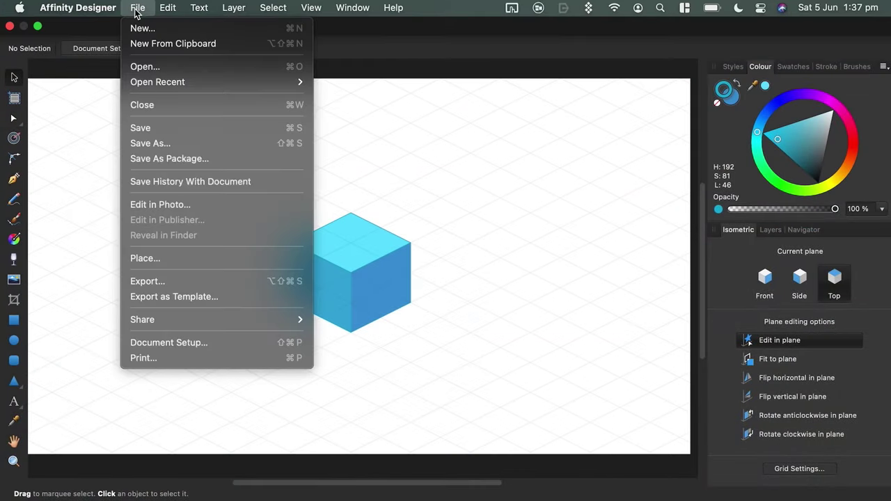
click(174, 296)
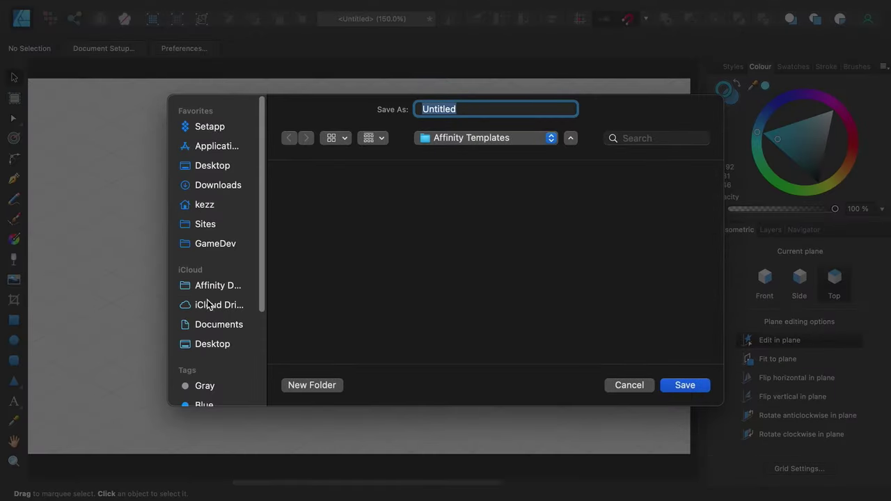
key(BackSpace)
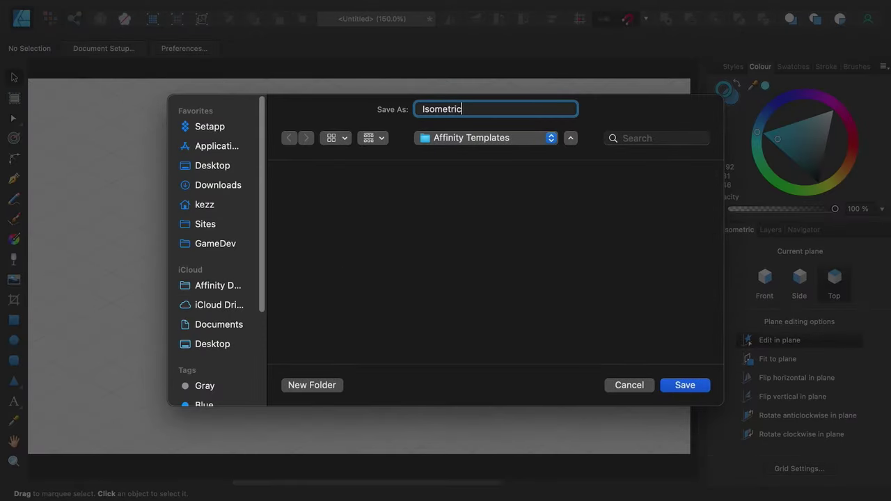
text(Isometric Starter)
key(Return)
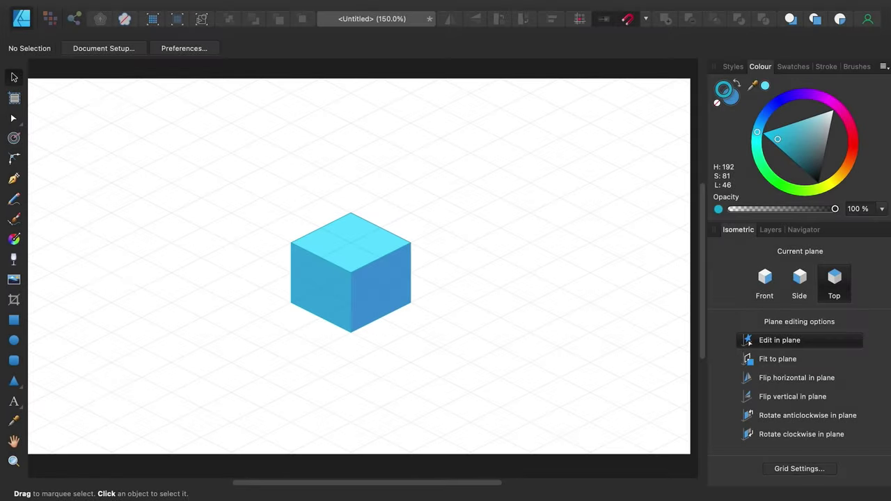
Close the document and create a new one from the Isometric Starter template
key(super+w)
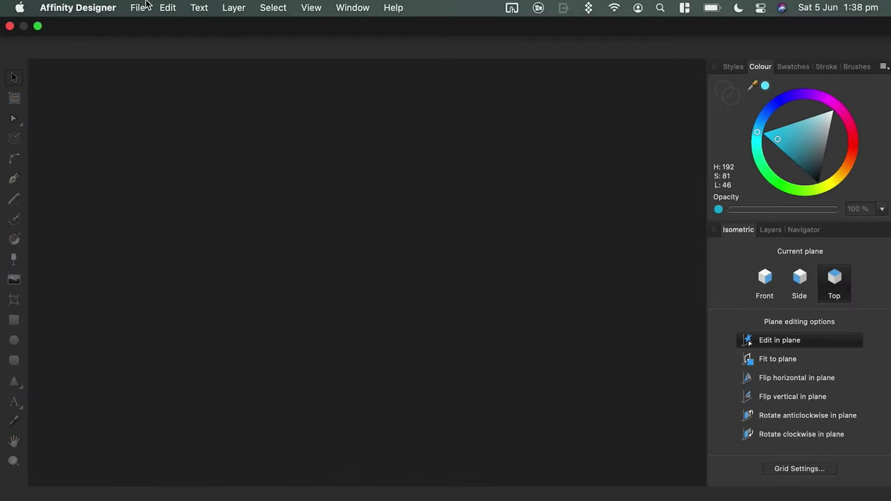
click(138, 7)
click(147, 27)
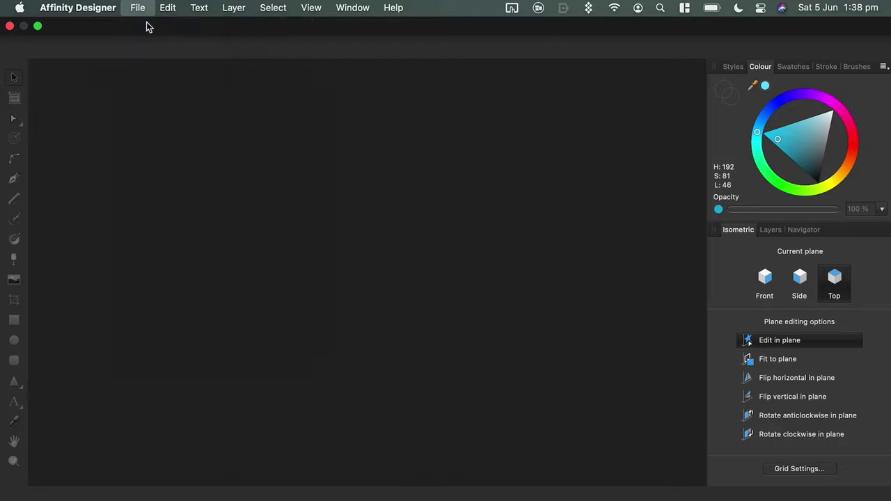
click(111, 124)
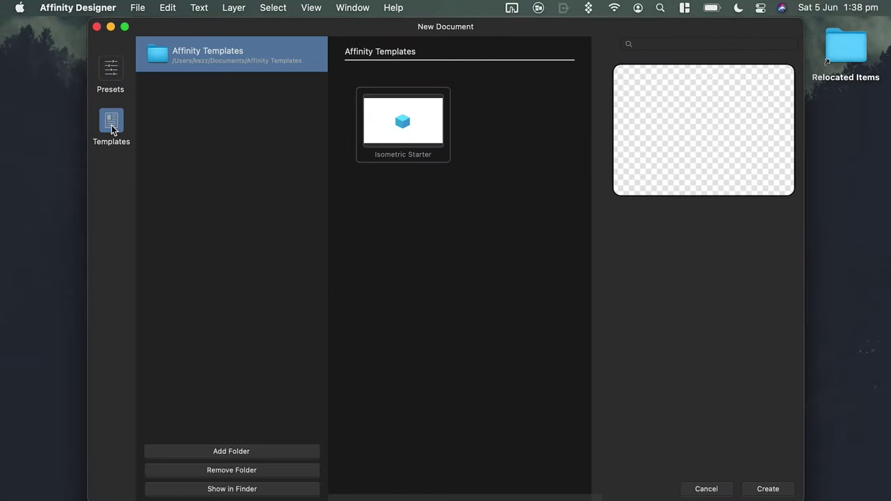
double_click(425, 124)
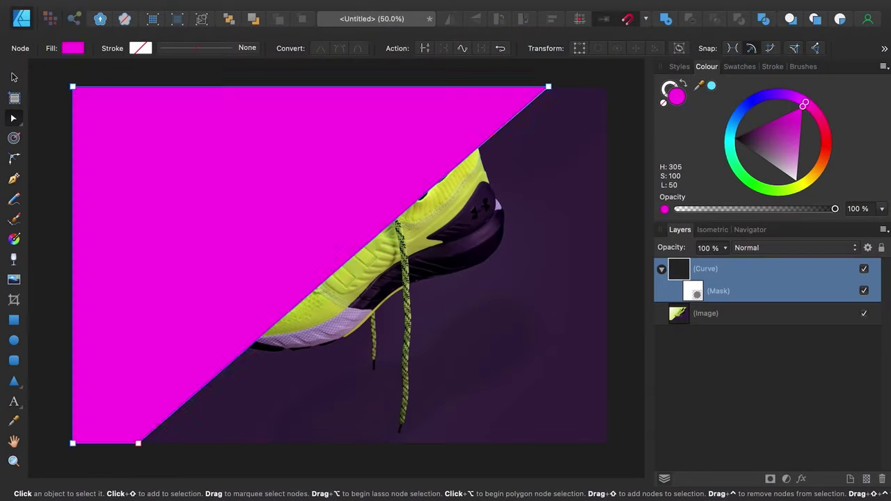
Shift the magenta triangle's hue and set the Curve layer's blend mode to Darken
mouse_move(805, 104)
mouse_down()
mouse_move(827, 134)
mouse_move(817, 172)
mouse_move(819, 124)
mouse_move(806, 104)
mouse_up()
click(778, 252)
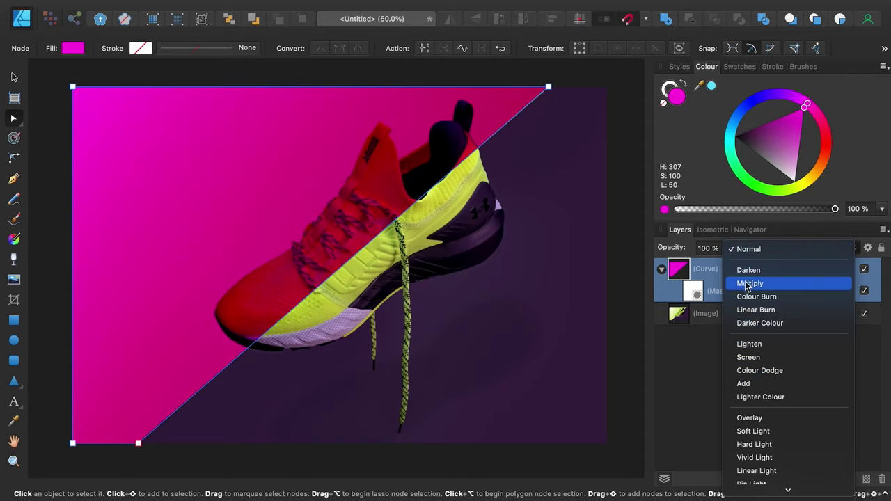
key(Escape)
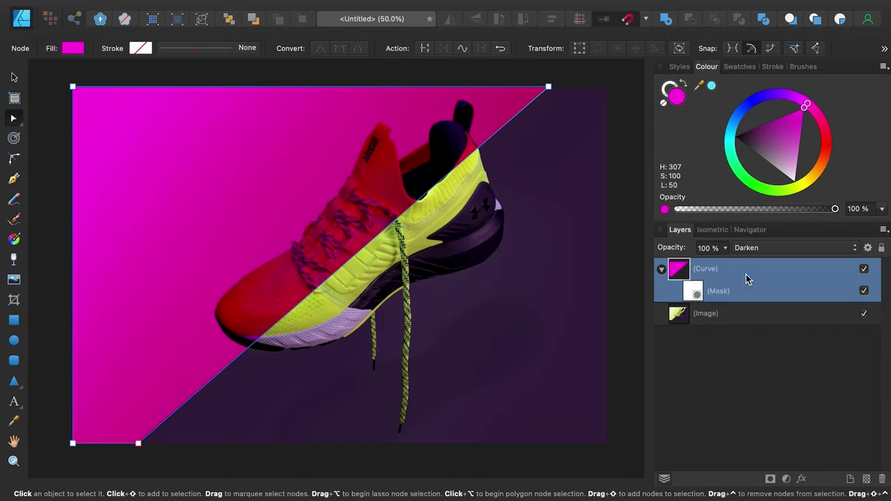
Paint two dabs on the triangle's mask in the Pixel persona to reveal the yellow-green shoe
click(701, 293)
click(48, 20)
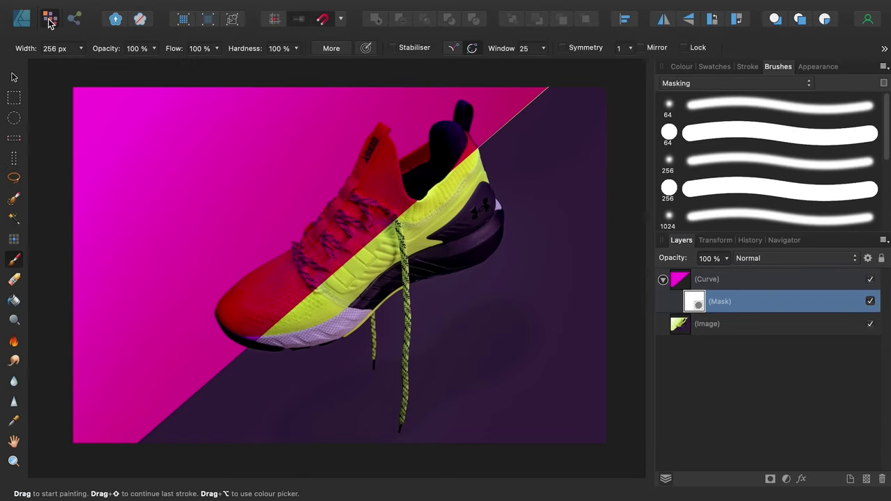
click(340, 188)
click(244, 282)
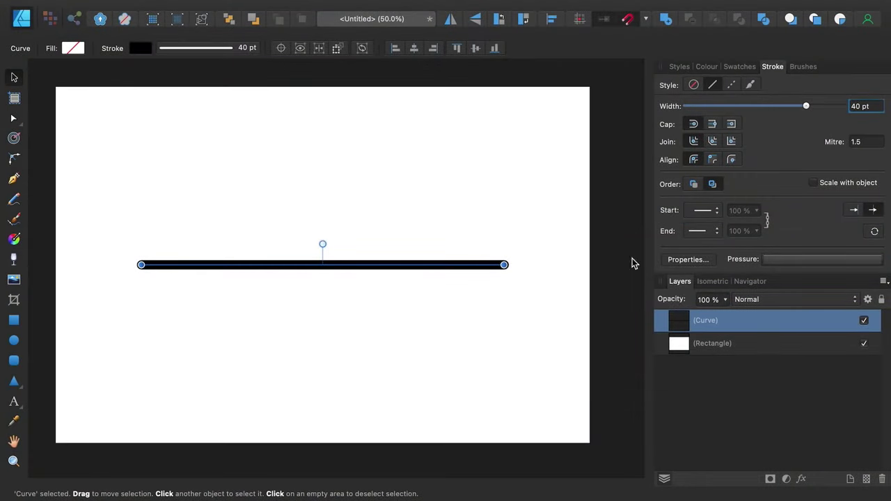
Try a dashed stroke with 0.5, then give the line the Brush stroke style
click(732, 85)
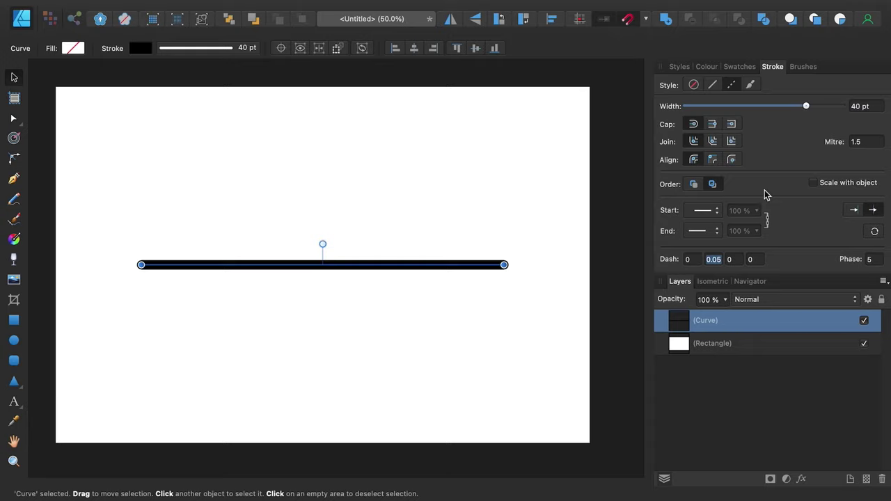
text(.5)
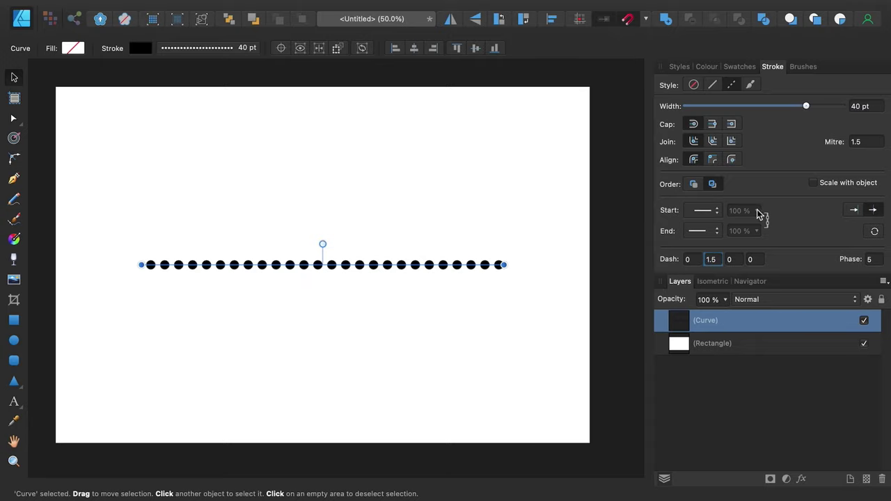
click(751, 85)
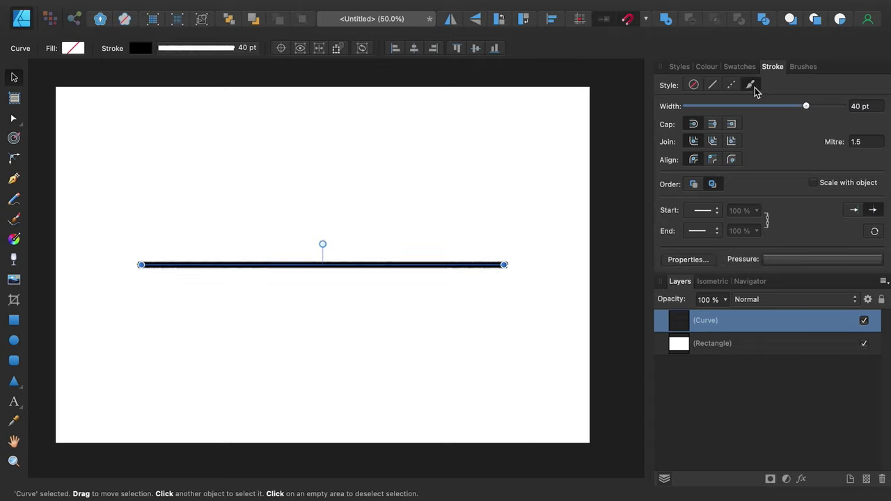
Apply the wider 128 Dry Media brush after trying the 64, and add a Curved end arrowhead
click(803, 66)
click(743, 174)
click(740, 221)
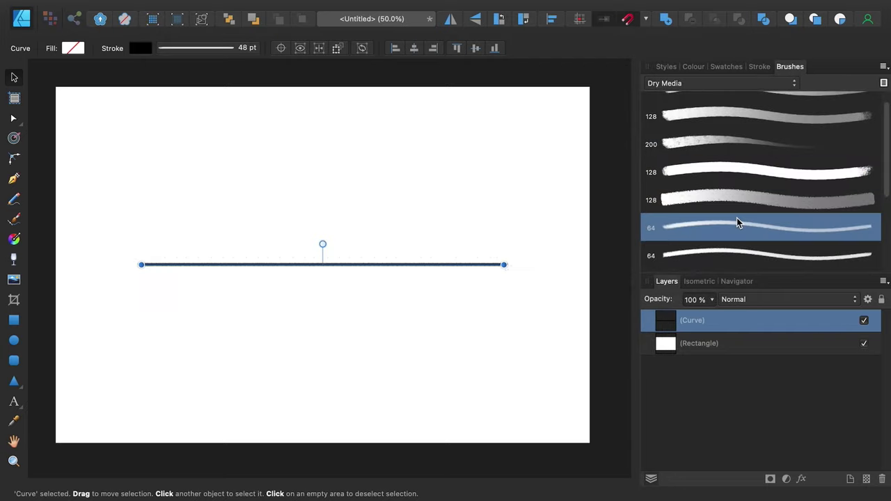
click(739, 177)
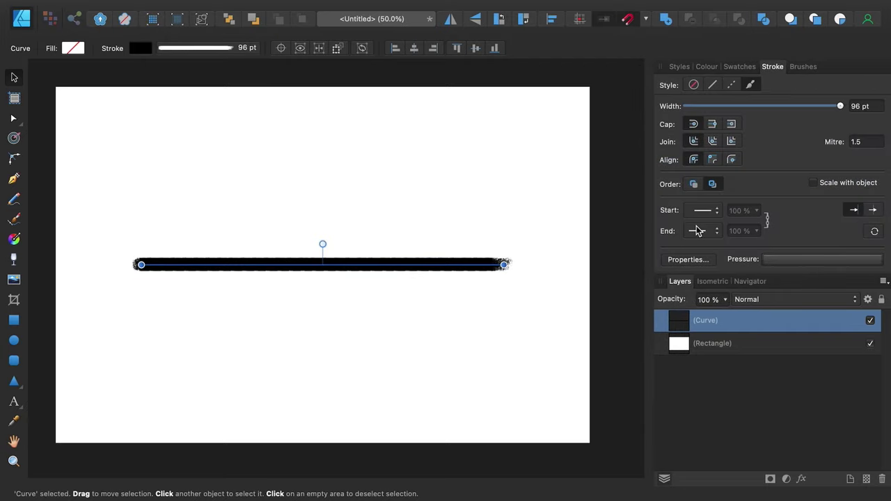
click(703, 232)
click(710, 256)
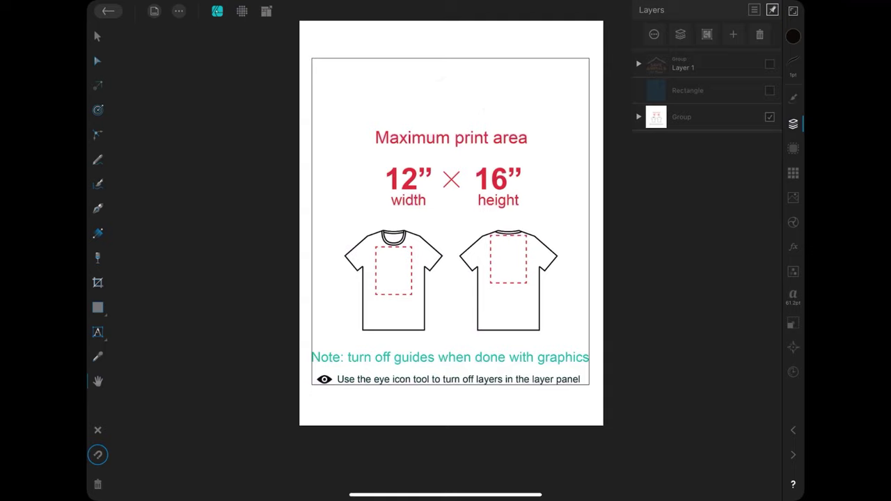
Convert the document's colour space with Document > Convert Document
click(154, 11)
click(192, 35)
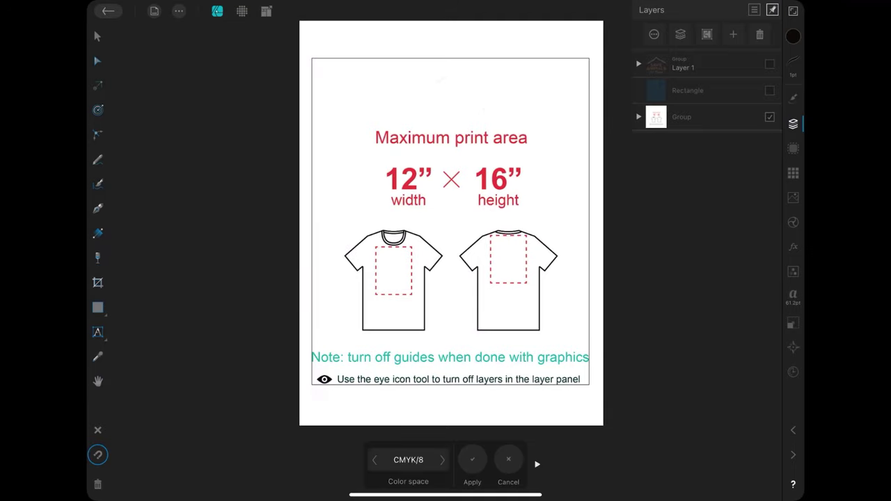
click(408, 460)
click(472, 460)
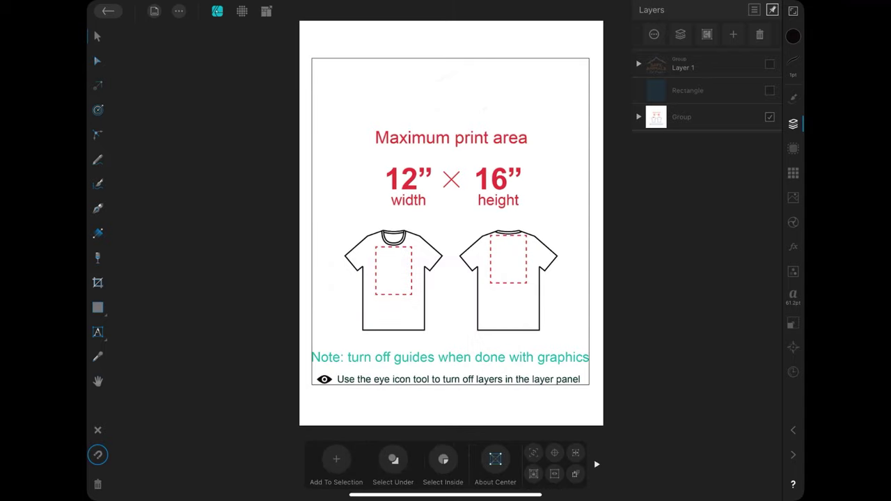
Make the Rectangle and Layer 1 layers visible to show the background and Save Animals artwork
click(769, 91)
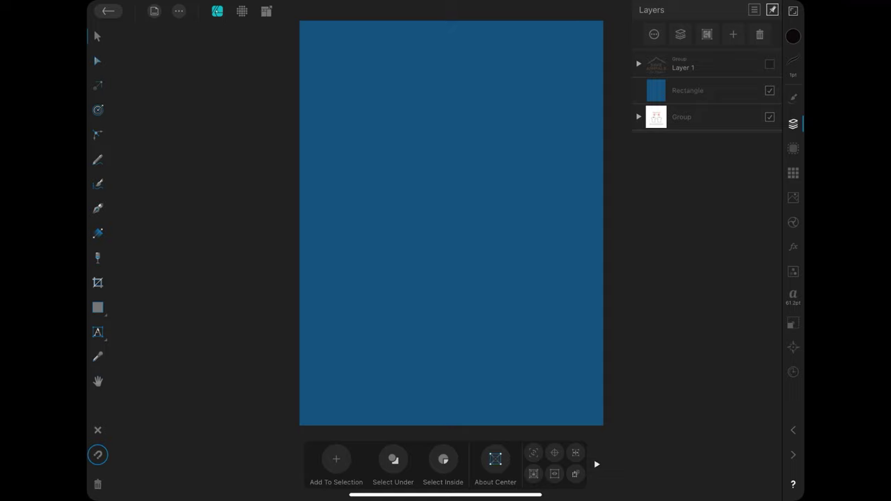
click(769, 64)
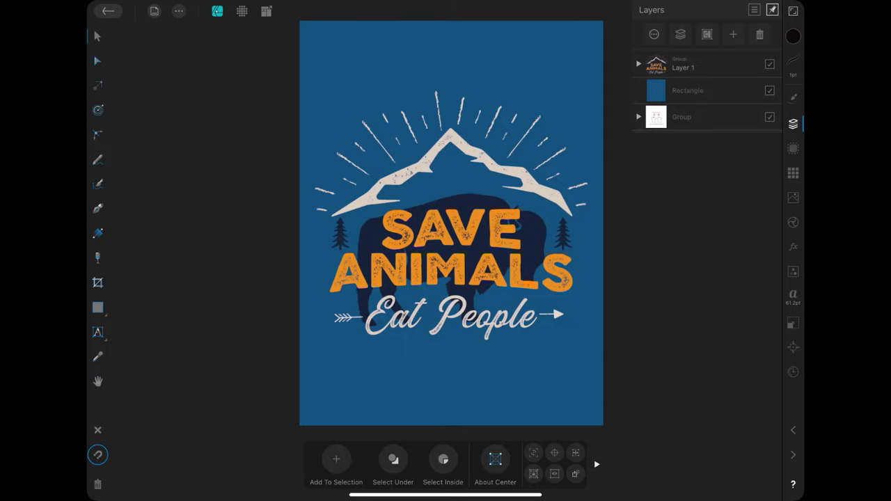
scroll(519, 227, up, 5)
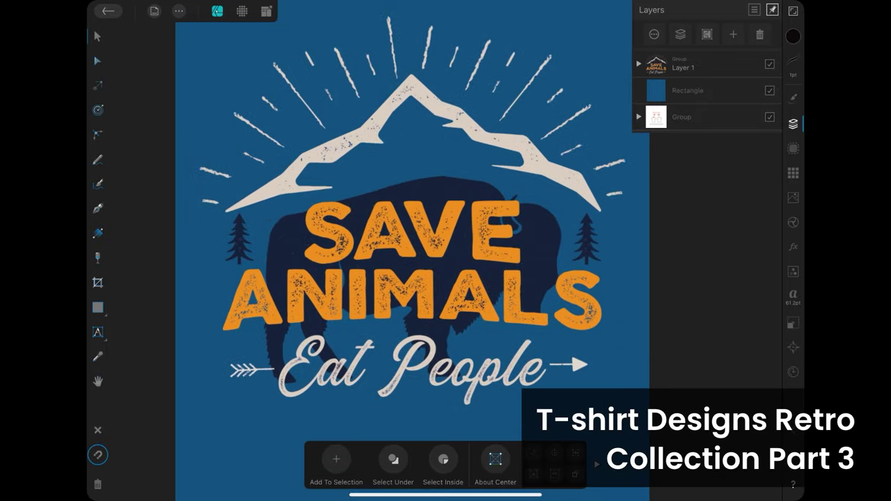
scroll(415, 237, up, 3)
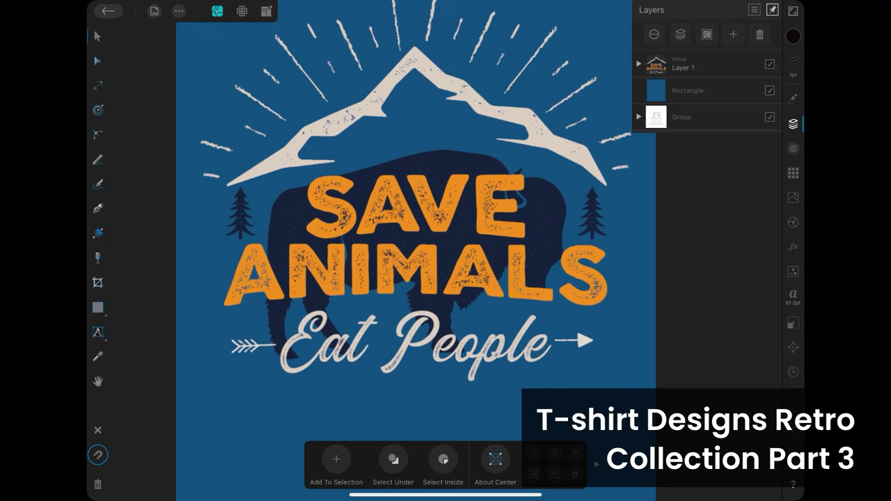
Change the background rectangle's fill from blue to green on the Color Wheel
click(690, 91)
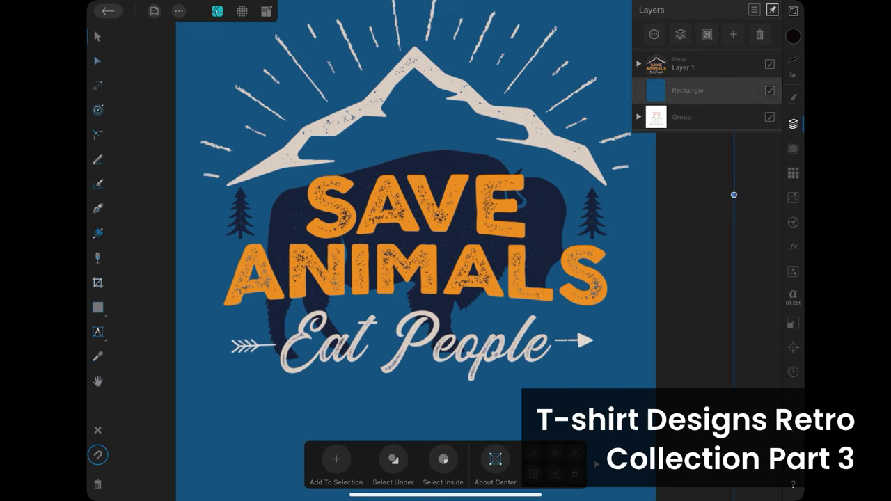
click(793, 35)
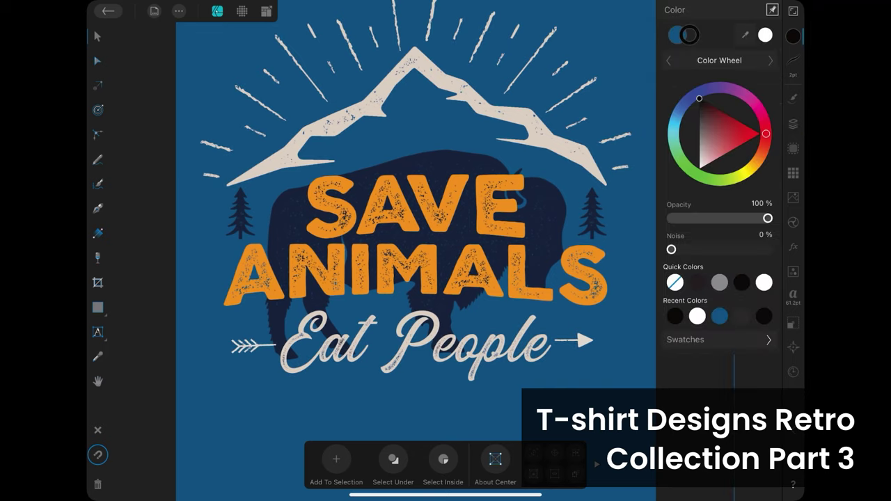
click(675, 35)
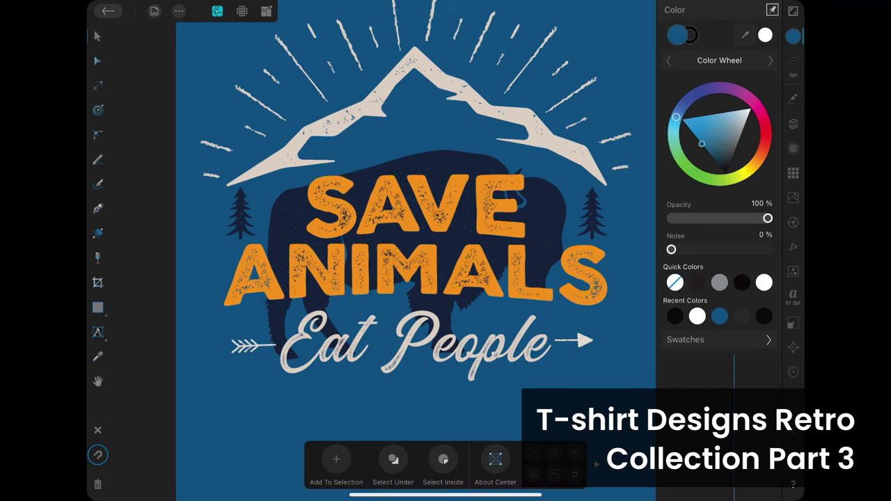
drag(676, 117, 674, 143)
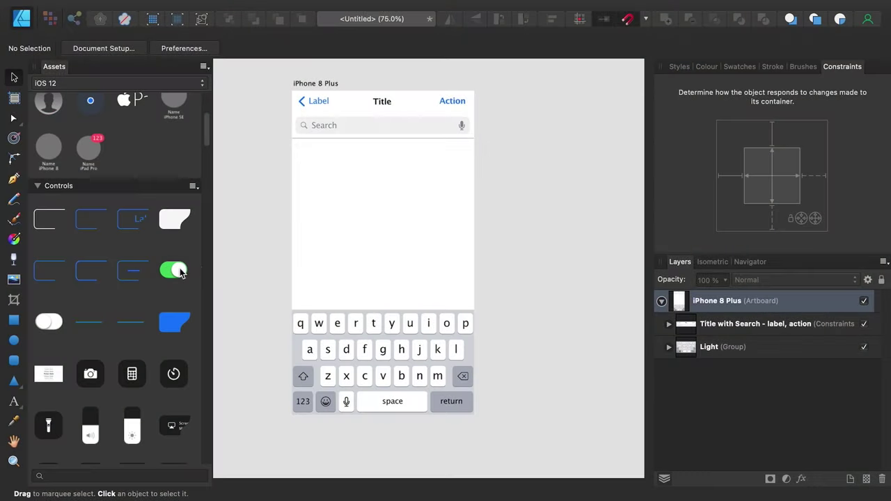
Place the Toggle (on) asset and the Toggle (off) asset below it on the artboard
drag(181, 272, 330, 183)
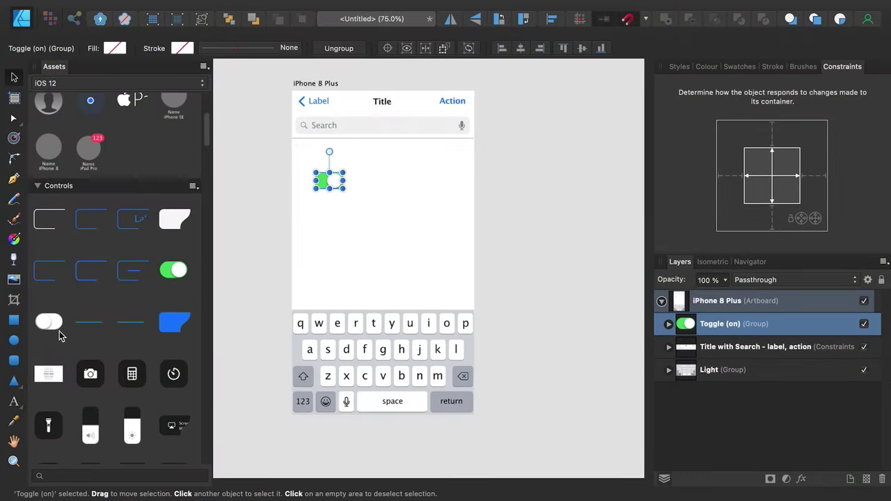
drag(53, 330, 379, 233)
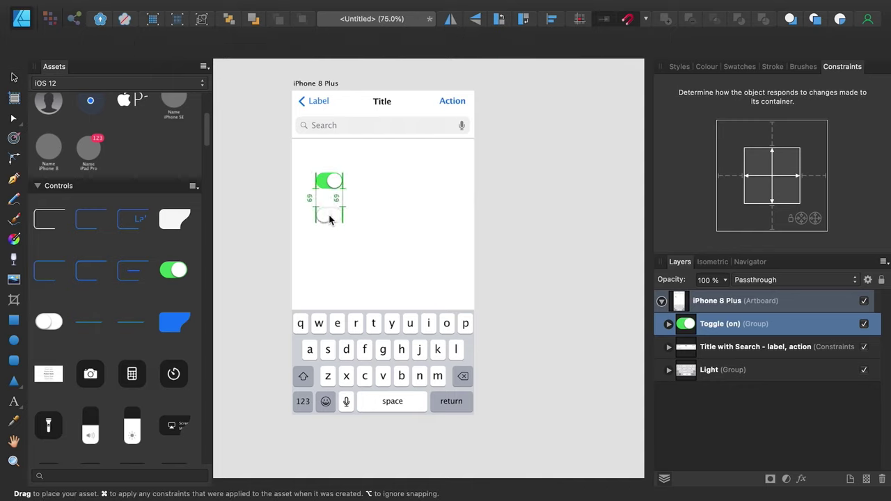
drag(330, 220, 330, 220)
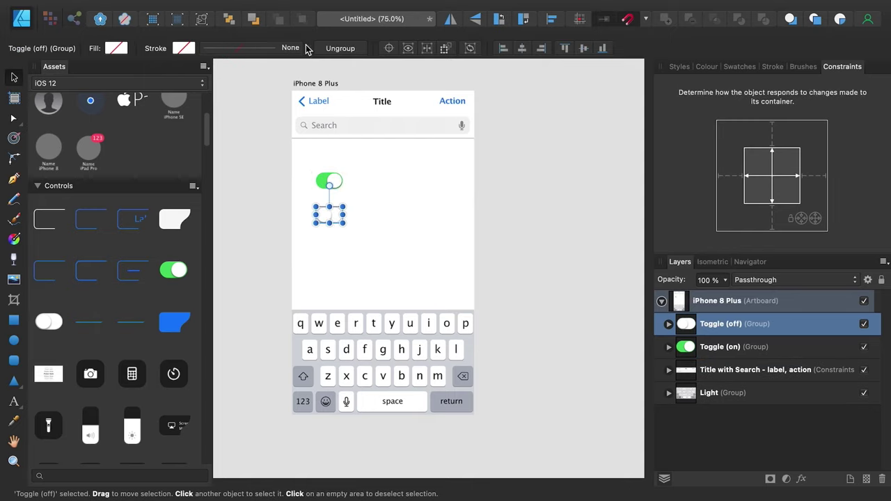
Resize the iPhone 8 Plus artboard to test how the toggles' constraints reflow
click(317, 85)
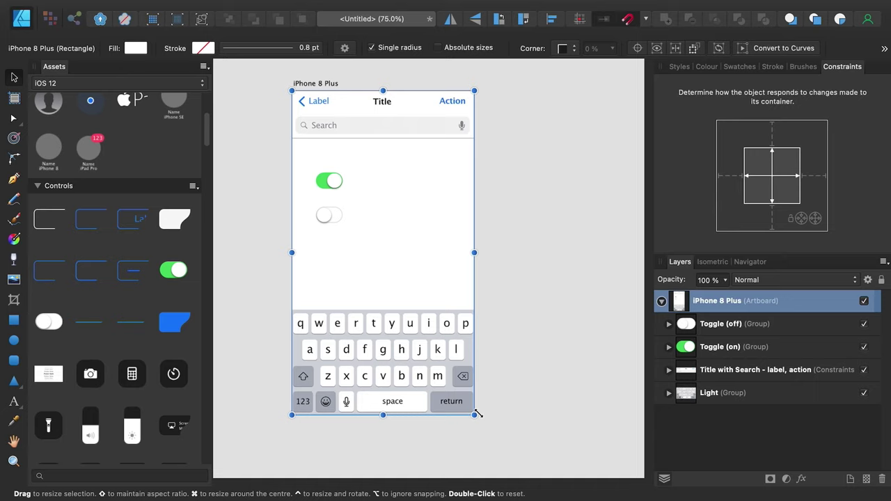
drag(476, 414, 454, 399)
key(Escape)
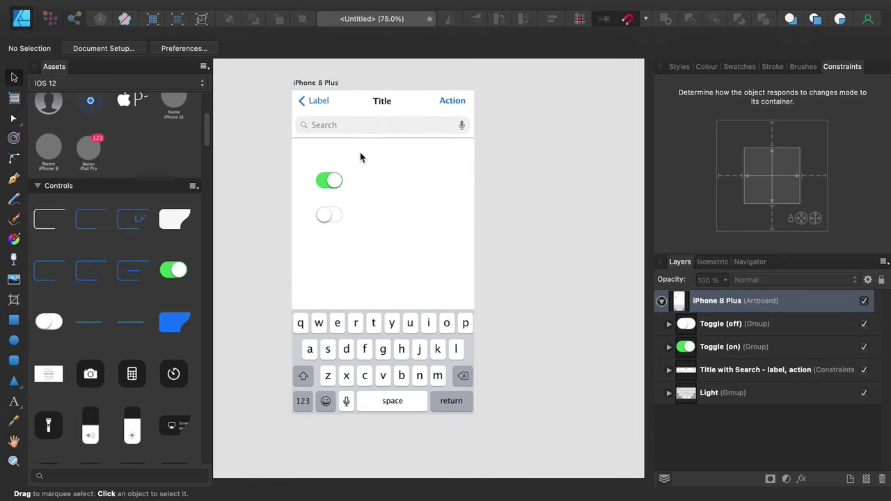
drag(361, 154, 308, 234)
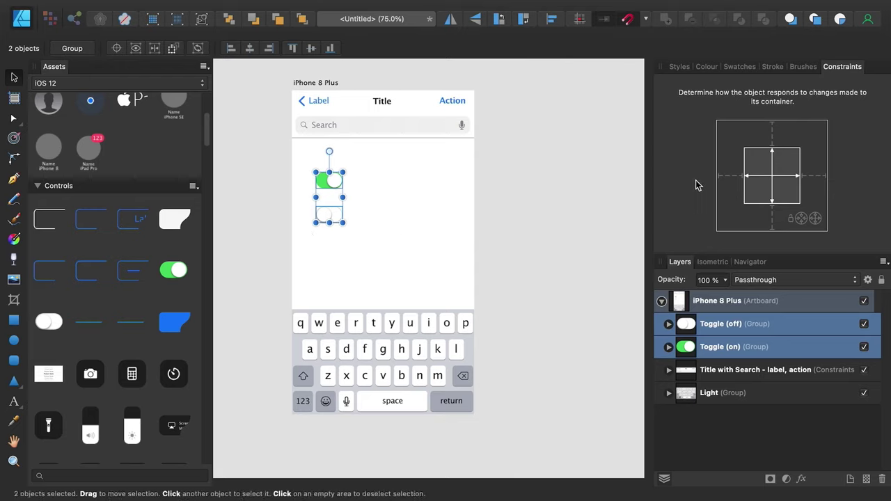
click(331, 84)
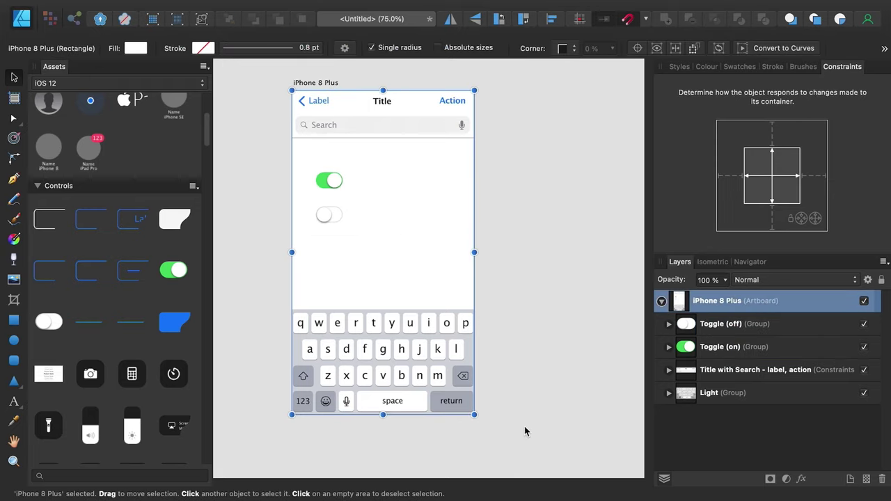
drag(475, 415, 446, 352)
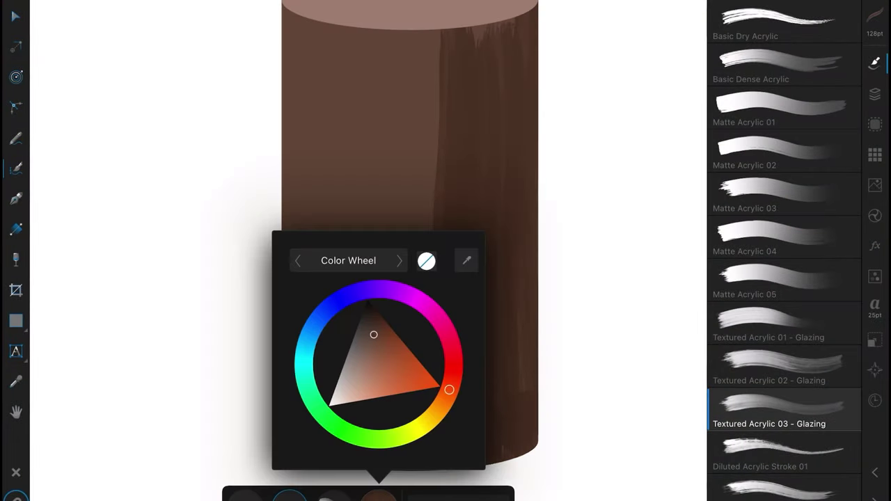
Paint dark brown vertical strokes down the cylinder's middle and lighter ones down its left side
mouse_move(421, 41)
mouse_down()
mouse_move(418, 428)
mouse_move(408, 435)
mouse_up()
drag(397, 31, 397, 279)
click(380, 496)
click(379, 495)
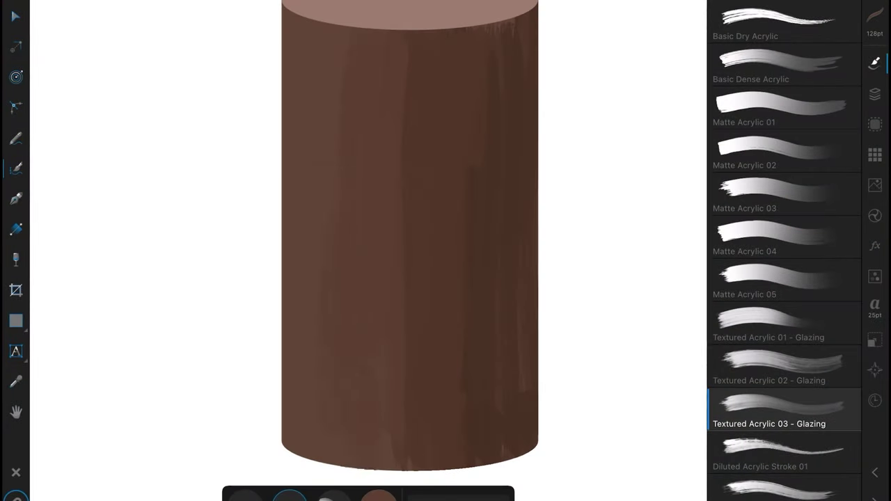
click(379, 496)
click(379, 496)
drag(306, 14, 306, 446)
click(379, 496)
click(380, 496)
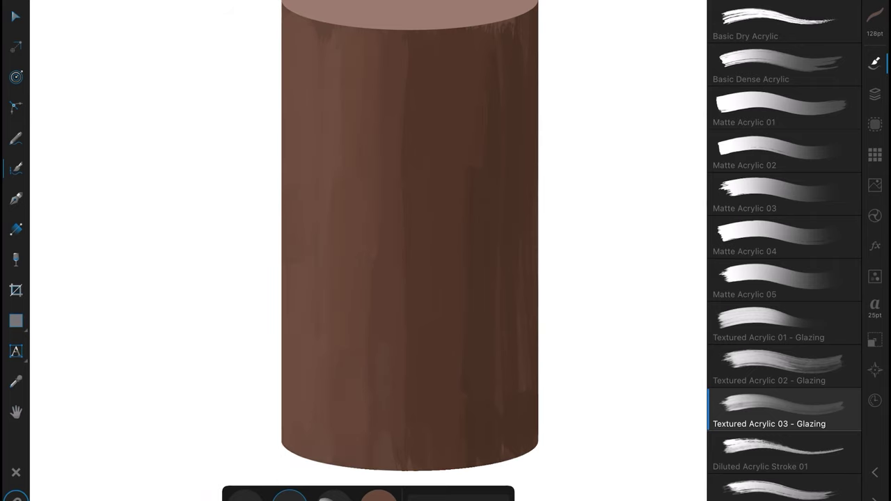
Paint a dark brown stroke at the cylinder's upper right, fine-tuning the paint colour
click(379, 496)
click(379, 496)
click(380, 495)
drag(470, 28, 470, 118)
click(380, 496)
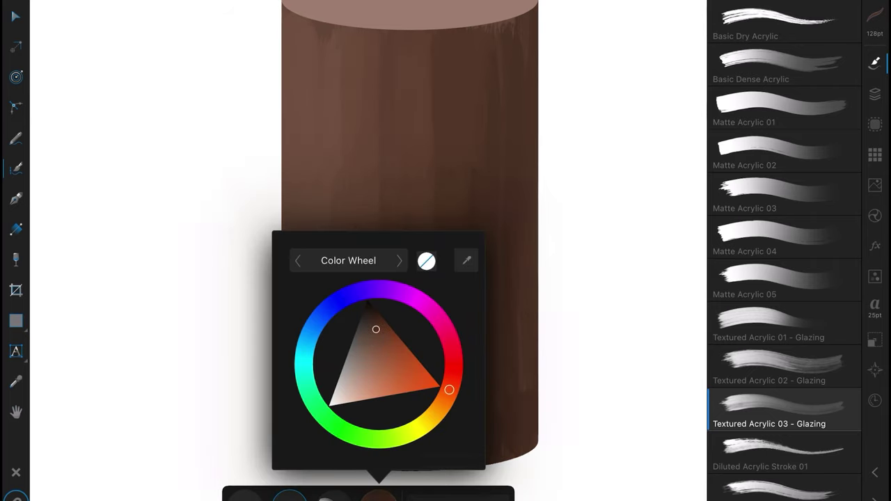
click(380, 495)
click(379, 495)
click(379, 495)
click(380, 495)
click(379, 496)
Stretch the stroke group to fill the trunk's height and width, then nudge one vertical stroke lower
drag(418, 379, 418, 456)
click(875, 94)
drag(336, 22, 233, 0)
mouse_move(336, 0)
mouse_down()
mouse_move(591, 258)
mouse_move(592, 474)
mouse_up()
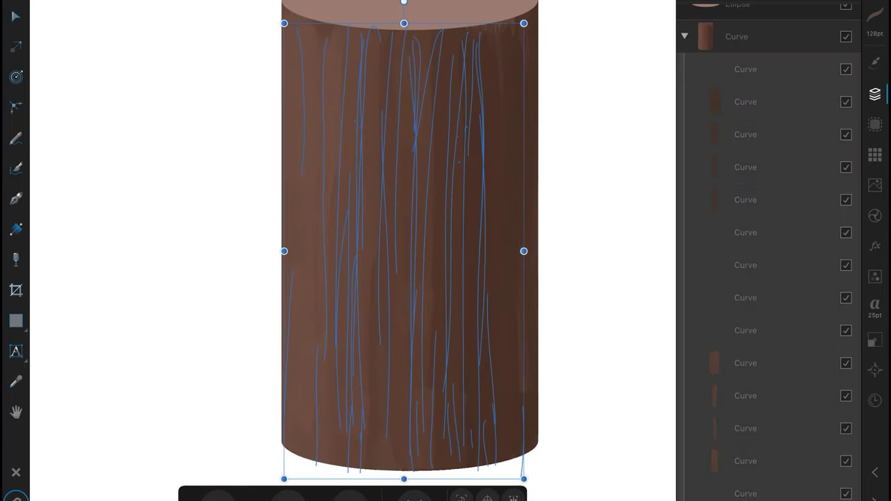
mouse_move(524, 251)
mouse_down()
mouse_move(567, 250)
mouse_move(548, 251)
mouse_up()
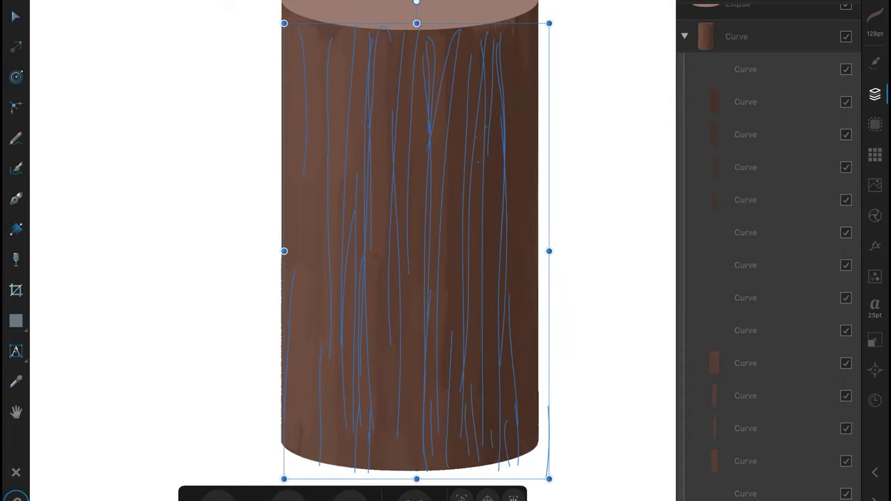
drag(417, 22, 416, 3)
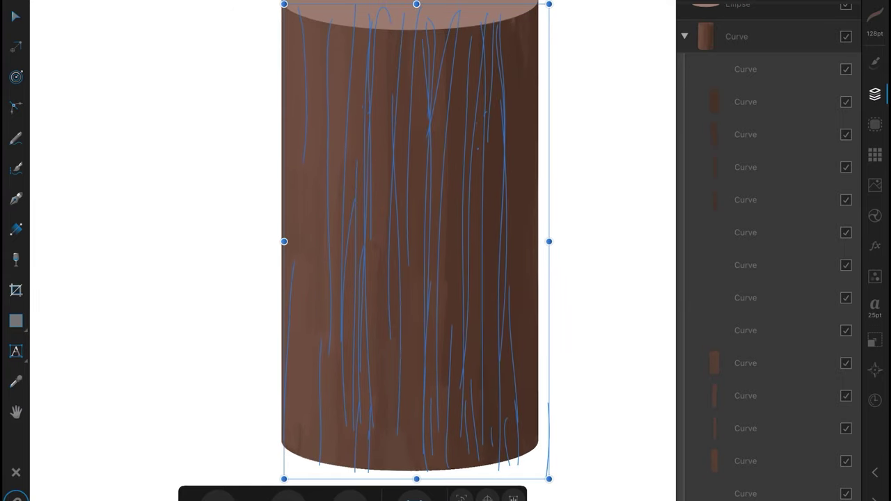
drag(285, 241, 268, 241)
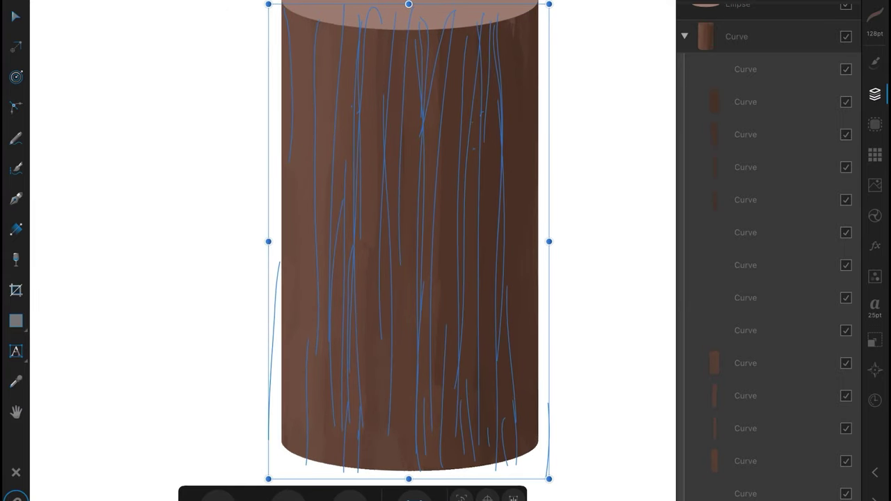
click(766, 274)
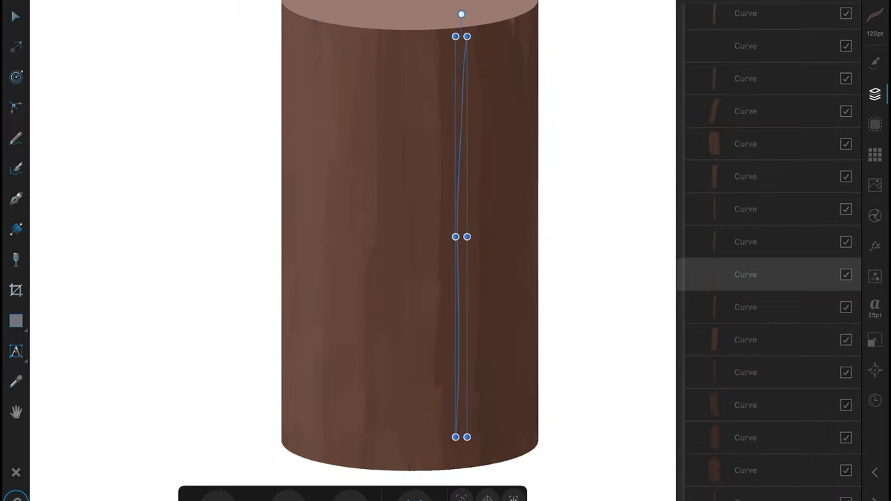
drag(461, 237, 456, 261)
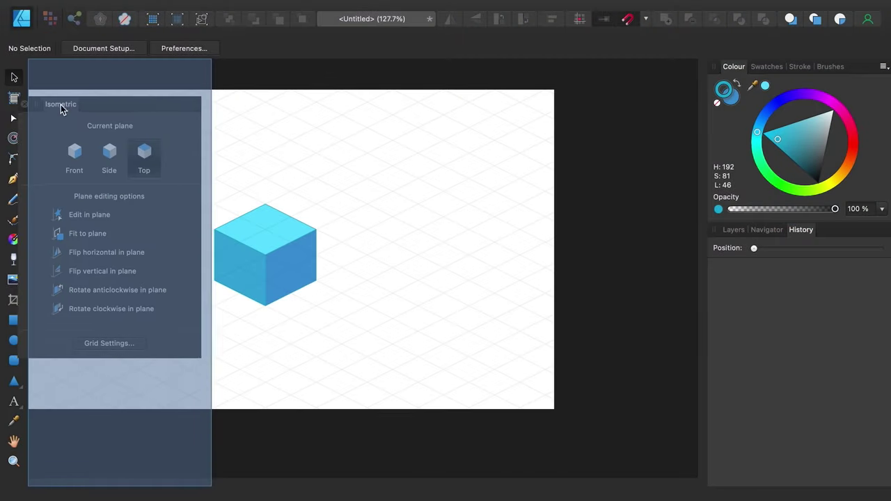
Dock the Isometric and History panels left, then add studio preset 'Isometric workspace' and confirm it's listed
drag(61, 108, 60, 109)
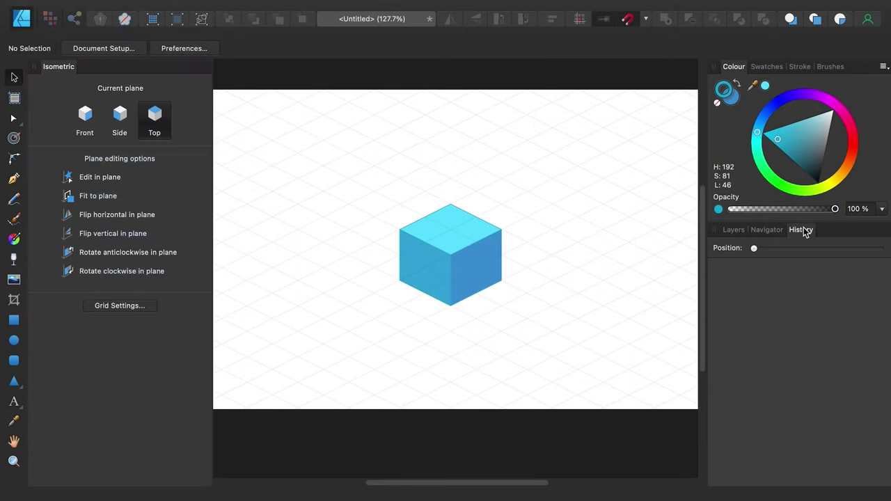
drag(804, 232, 104, 330)
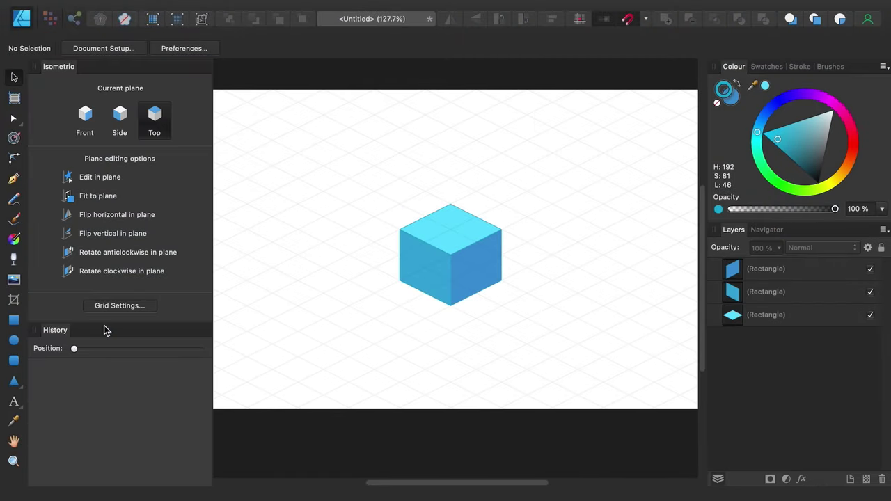
mouse_move(369, 5)
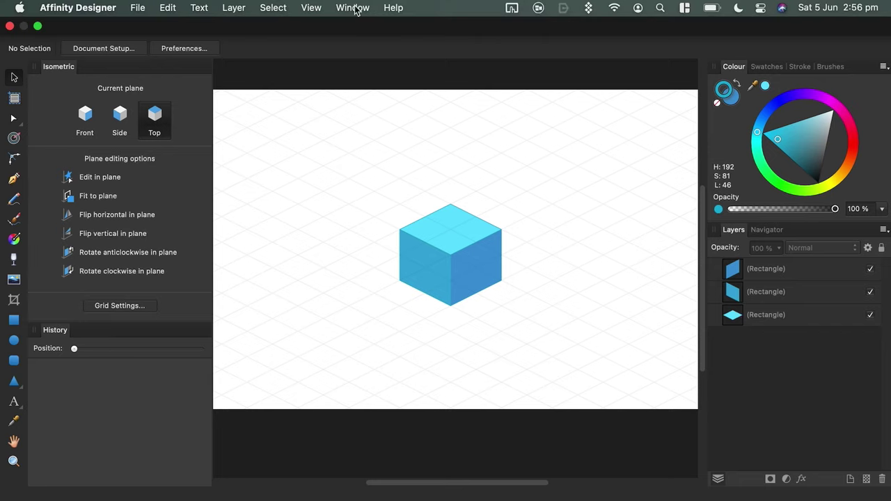
click(311, 9)
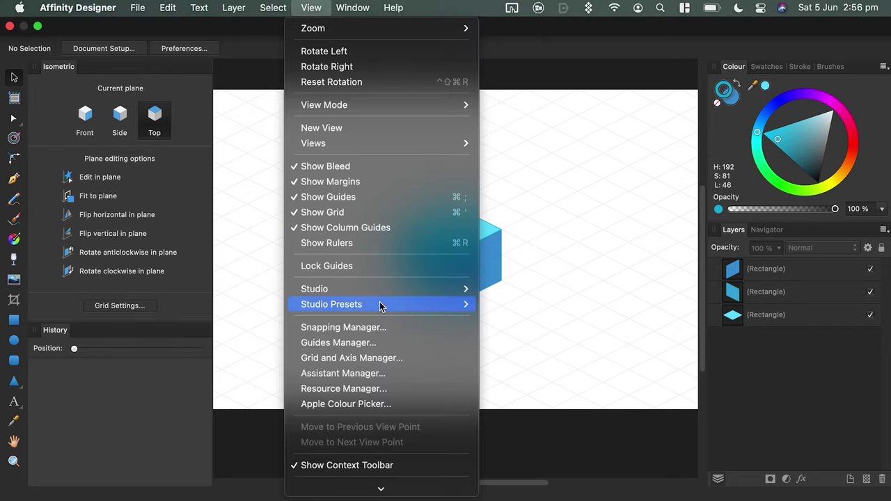
mouse_move(378, 305)
click(501, 305)
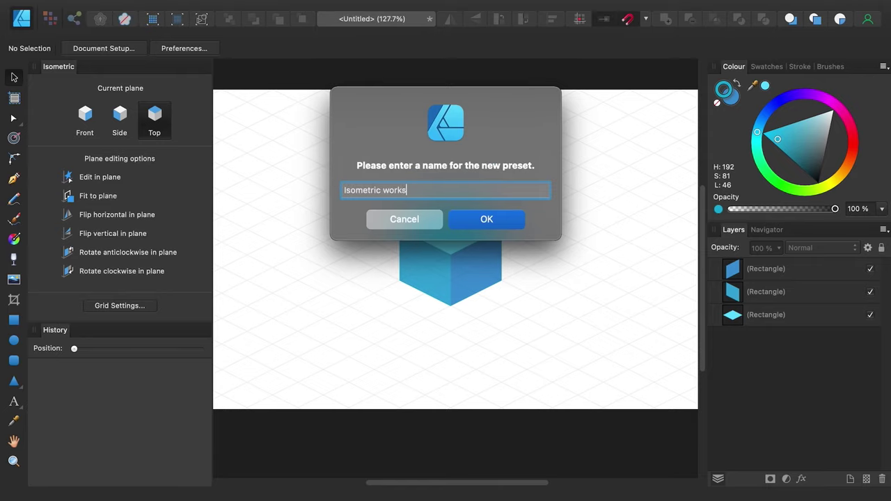
key(Return)
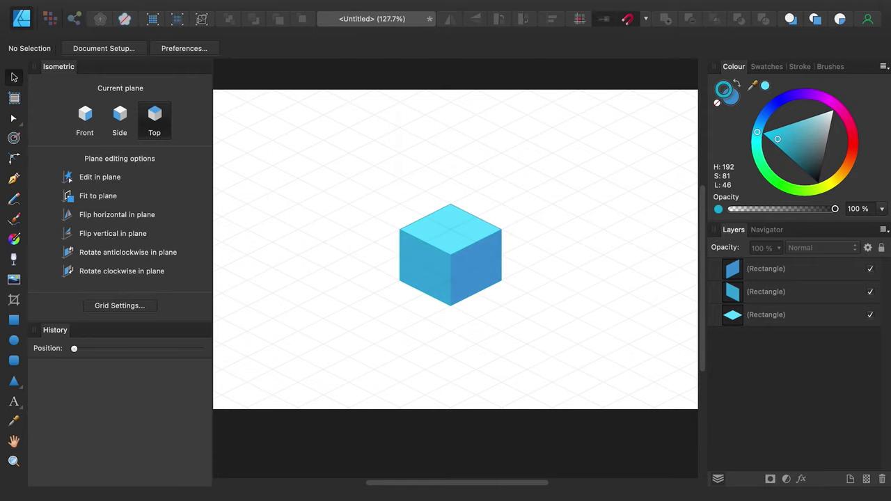
mouse_move(355, 4)
click(311, 8)
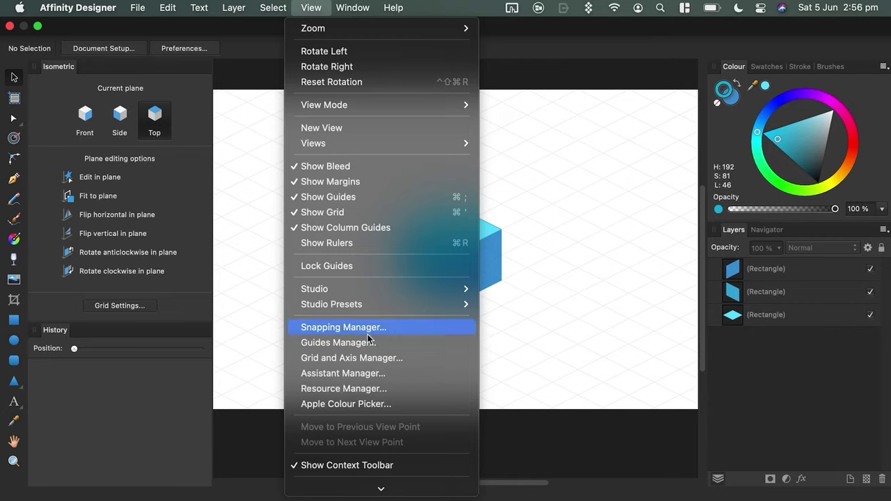
mouse_move(387, 308)
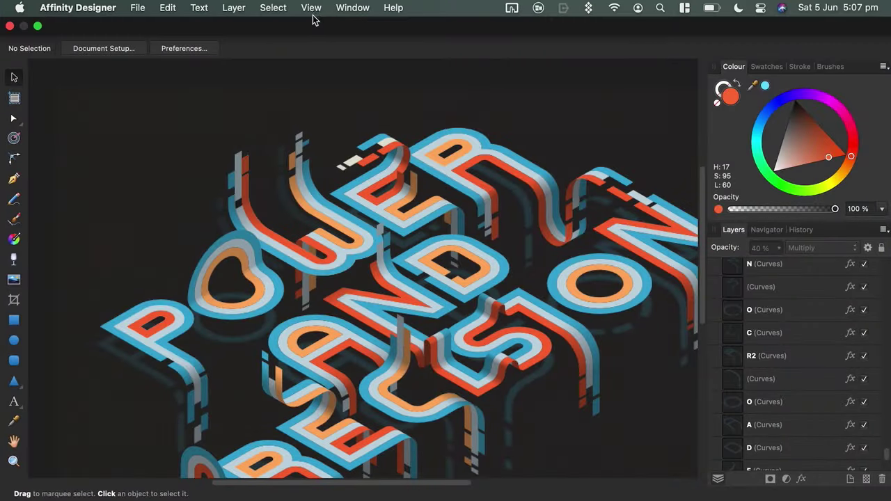
Switch the lettering to Split View mode and show the left half in Outline mode
click(312, 8)
mouse_move(341, 106)
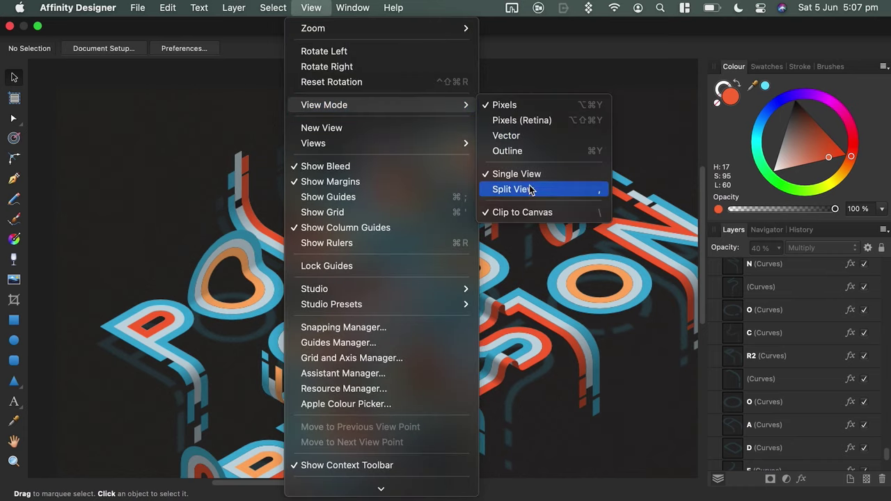
click(491, 189)
click(311, 8)
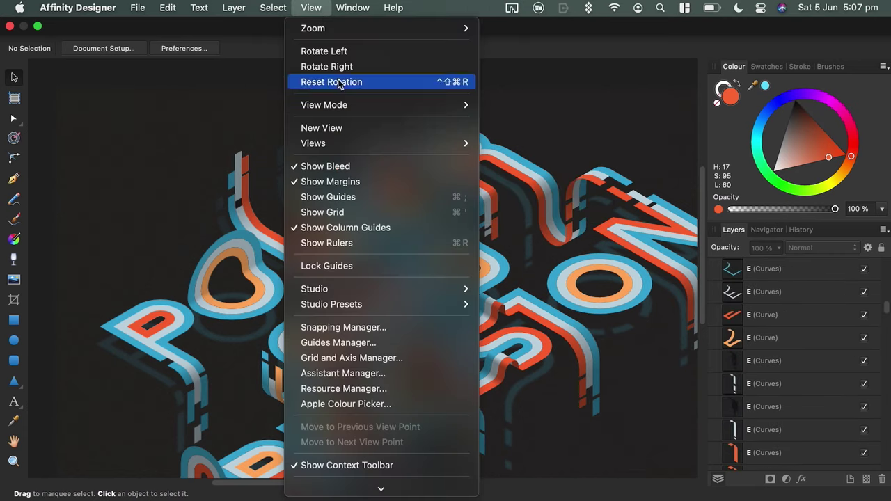
mouse_move(351, 105)
click(543, 152)
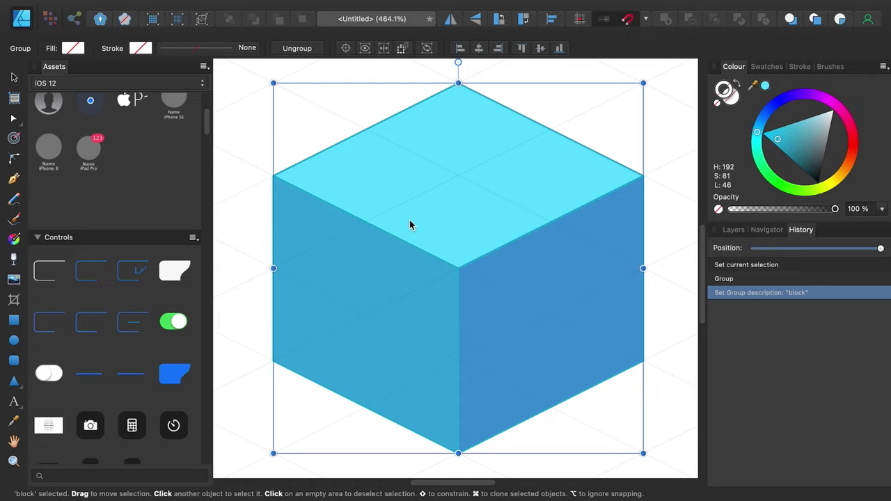
Create a new asset category and rename its subcategory to 'Primitive shapes'
click(203, 66)
click(226, 82)
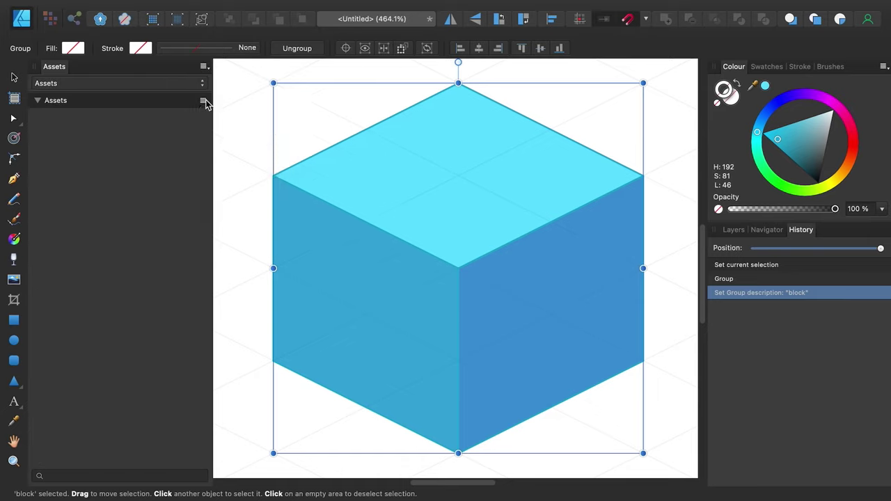
click(204, 100)
click(230, 117)
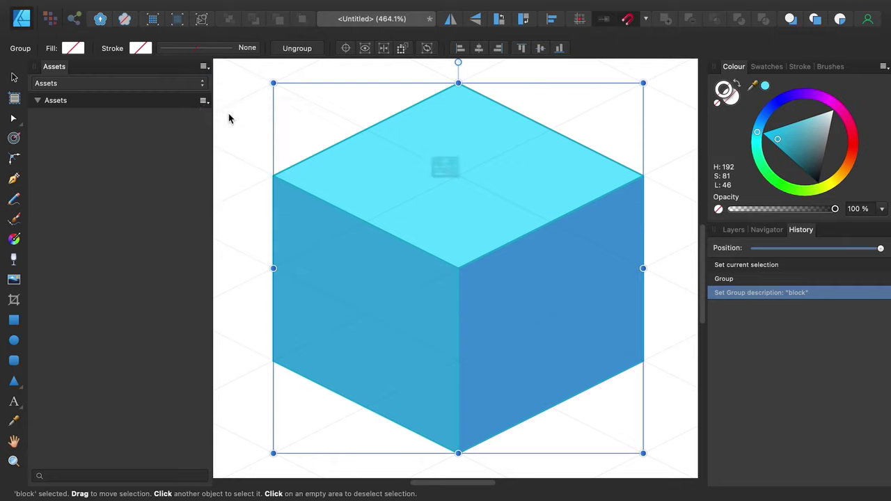
text(Primitive shapes)
key(Return)
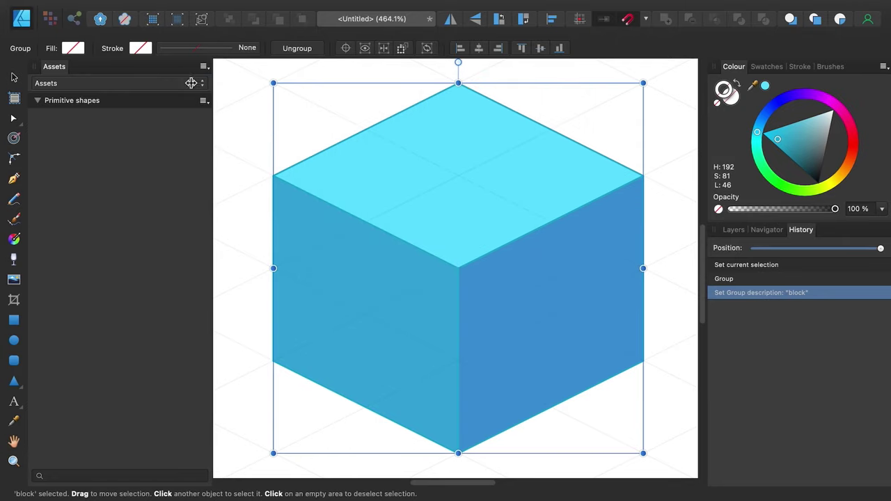
Add the selected blue cube to Primitive shapes and drag two copies onto the page
click(203, 100)
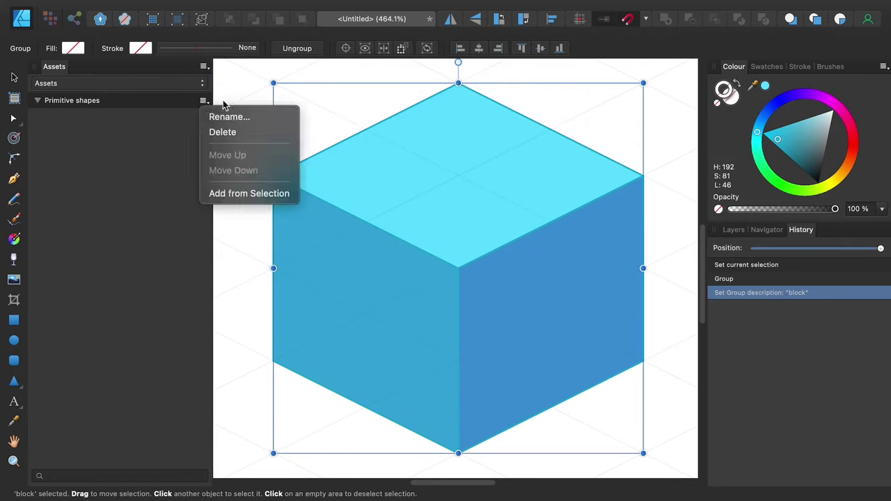
click(238, 193)
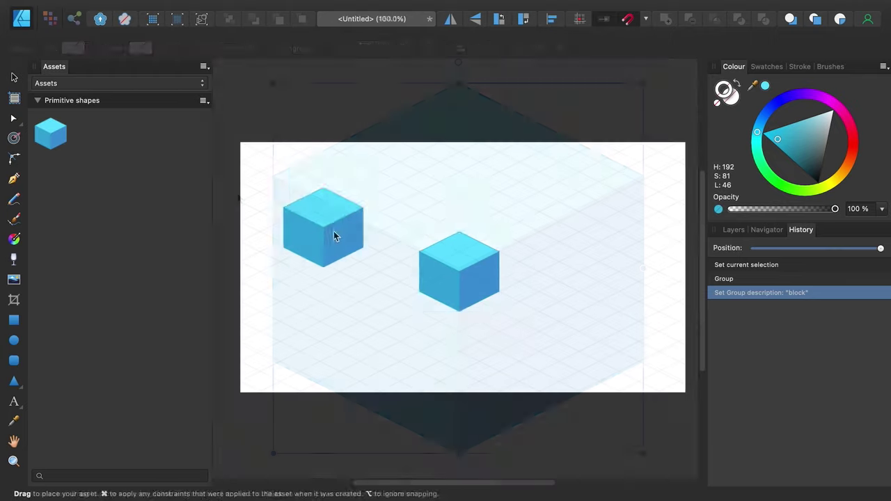
drag(334, 234, 330, 202)
drag(42, 142, 587, 234)
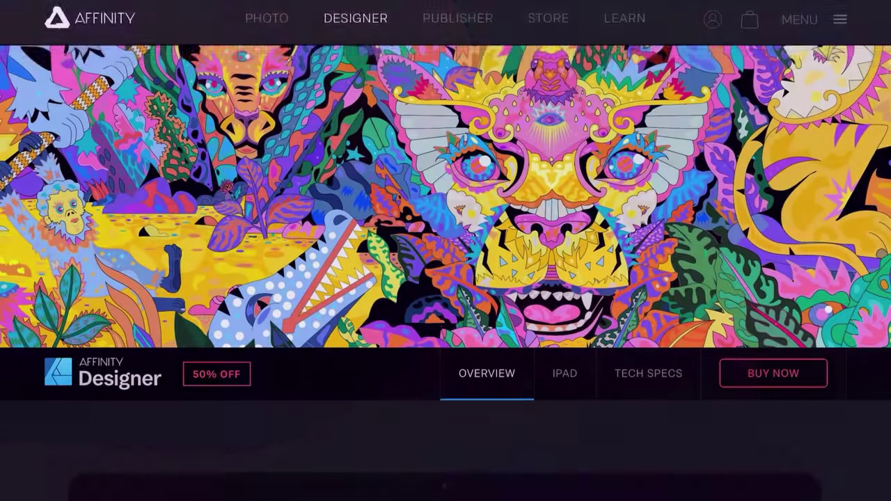
Scroll down the Affinity Designer overview page to the 'As complex as you like' section
scroll(446, 278, down, 5)
scroll(446, 278, down, 10)
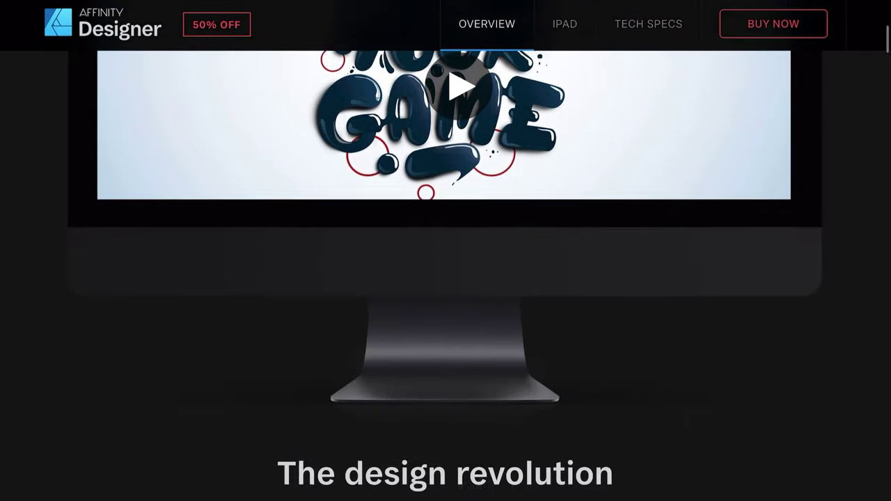
scroll(445, 279, down, 10)
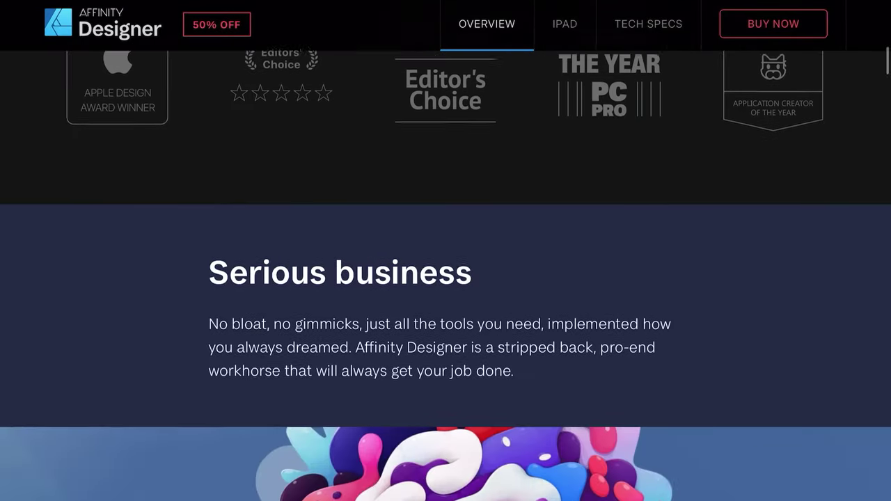
scroll(445, 279, down, 8)
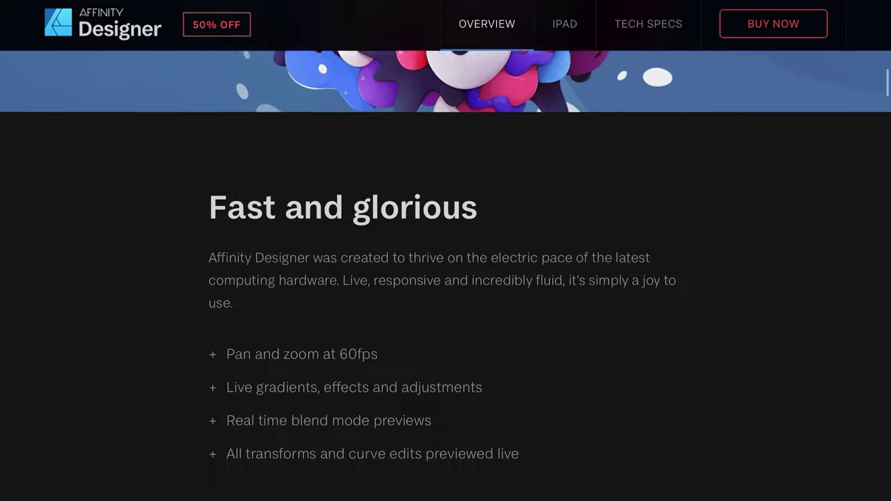
scroll(445, 278, down, 10)
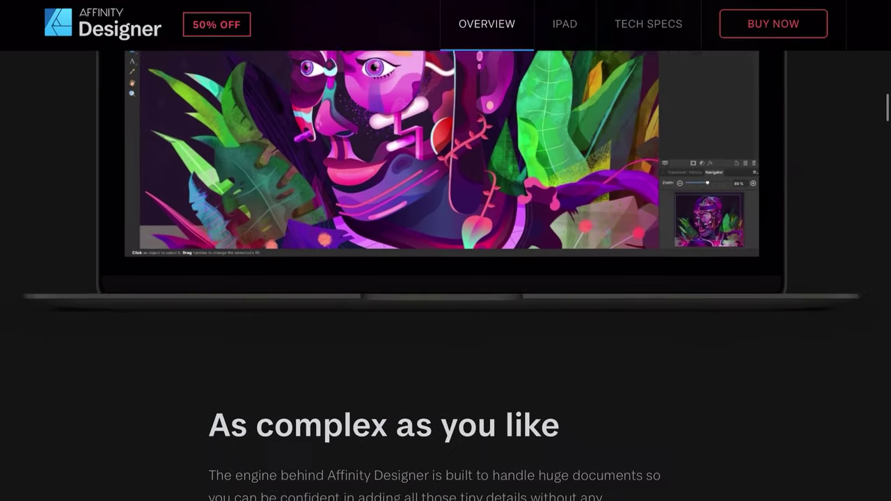
scroll(446, 279, down, 10)
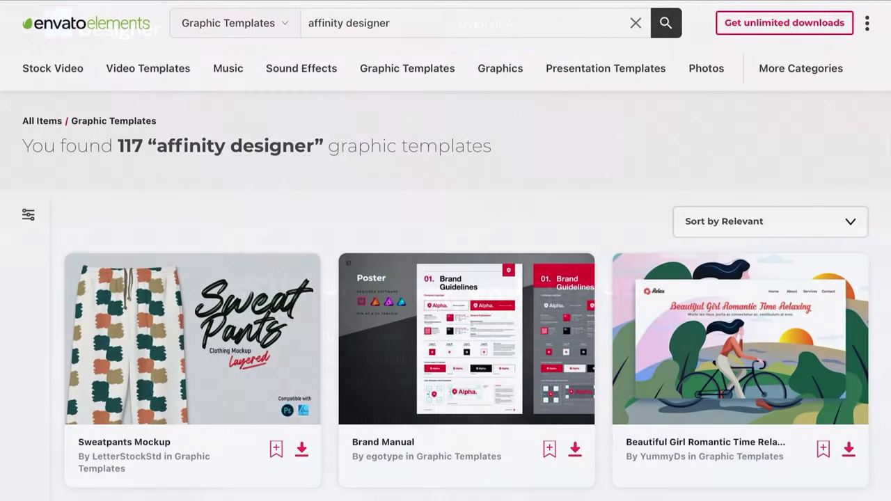
Scroll down through the 117 'affinity designer' graphic template results
scroll(446, 279, down, 2)
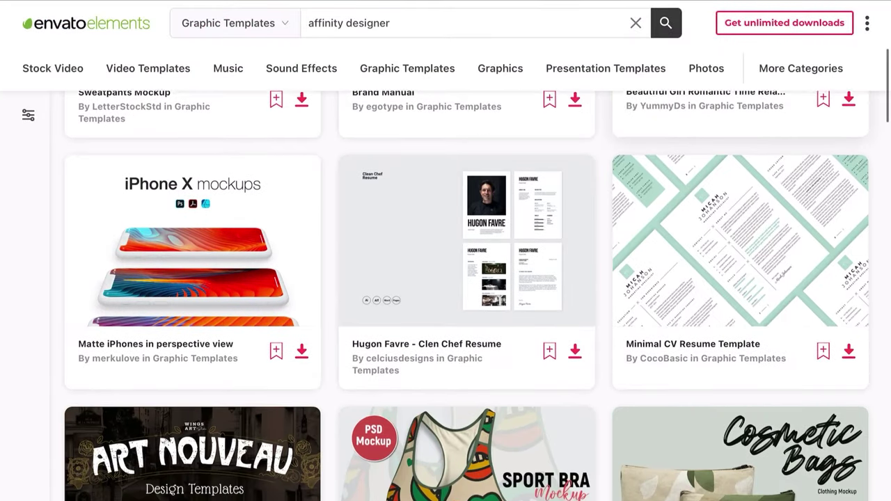